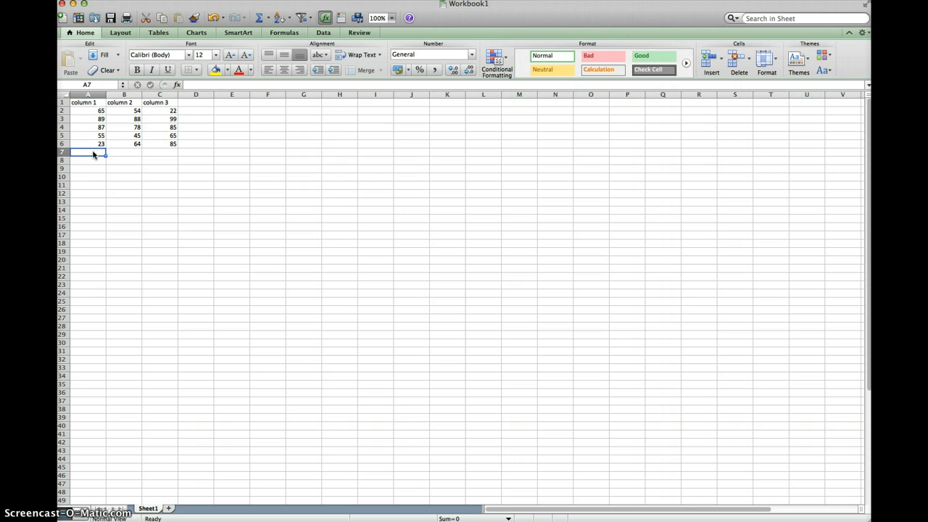
Step: Total the column 1 values A2:A6 in cell A7 with AutoSum
left_click(98, 148)
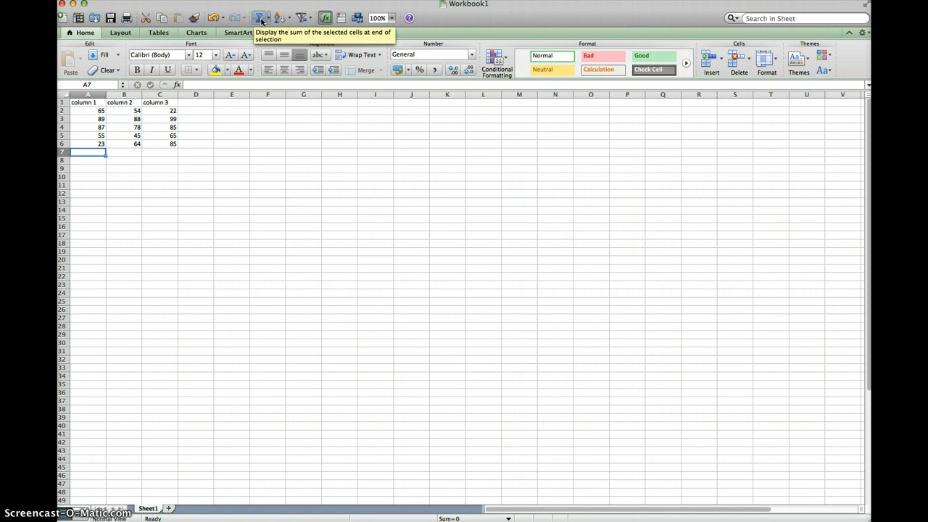
left_click(261, 18)
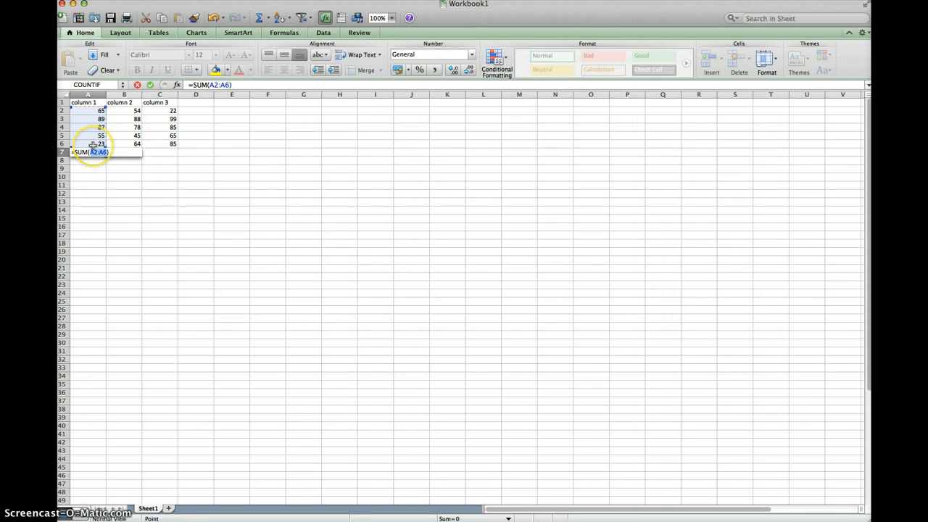
key("Return")
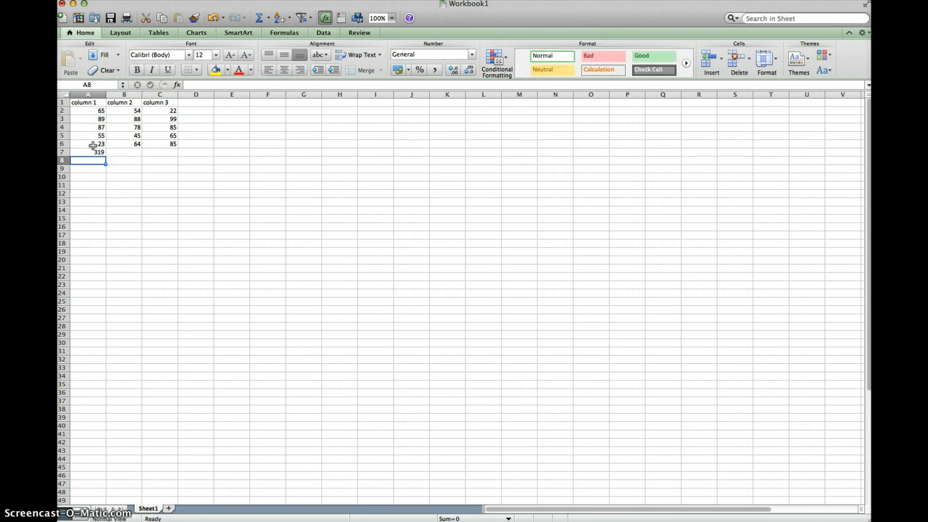
Step: Enter the formula =sum(B2:B6) in cell B7 to total the column 2 values
key("Up")
key("Right")
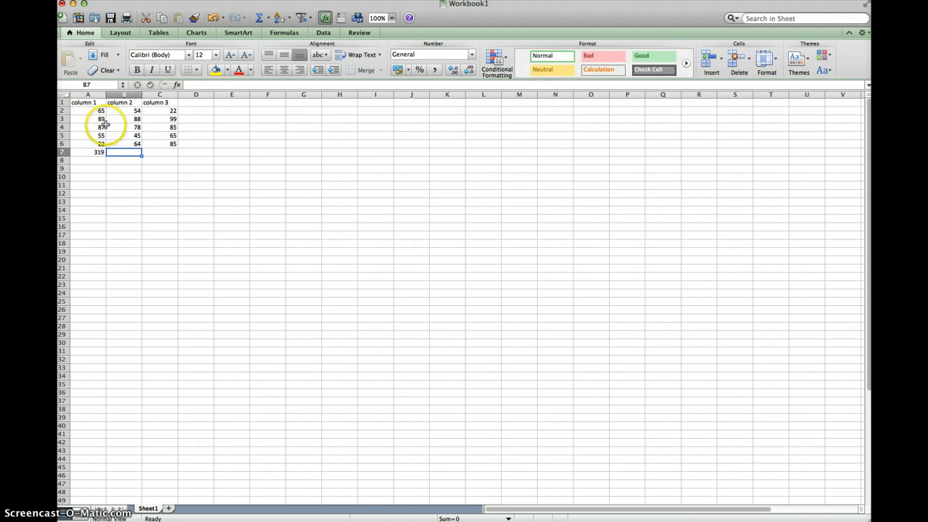
left_click(200, 84)
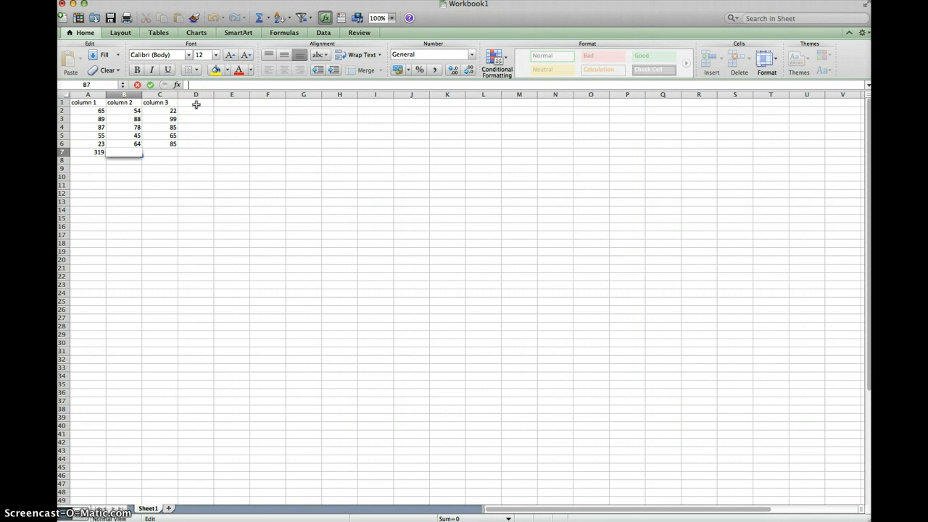
type("=")
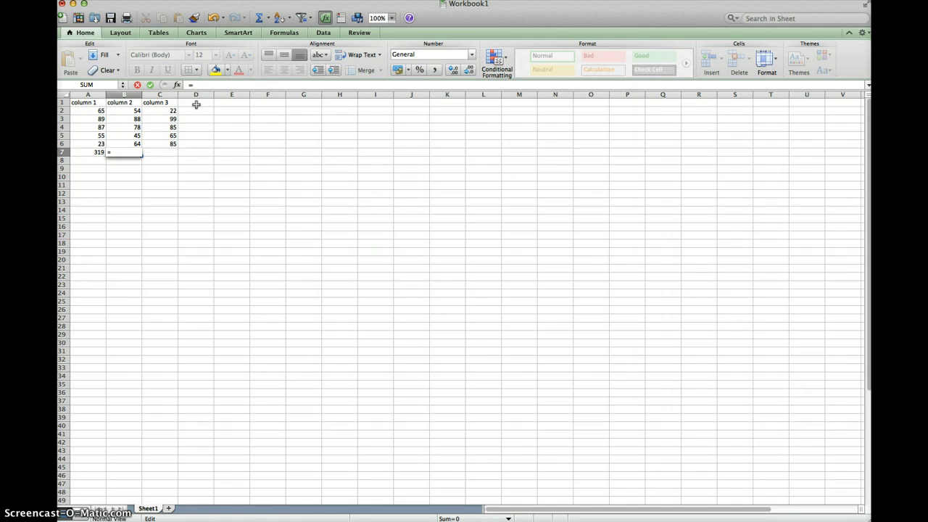
type("sum(")
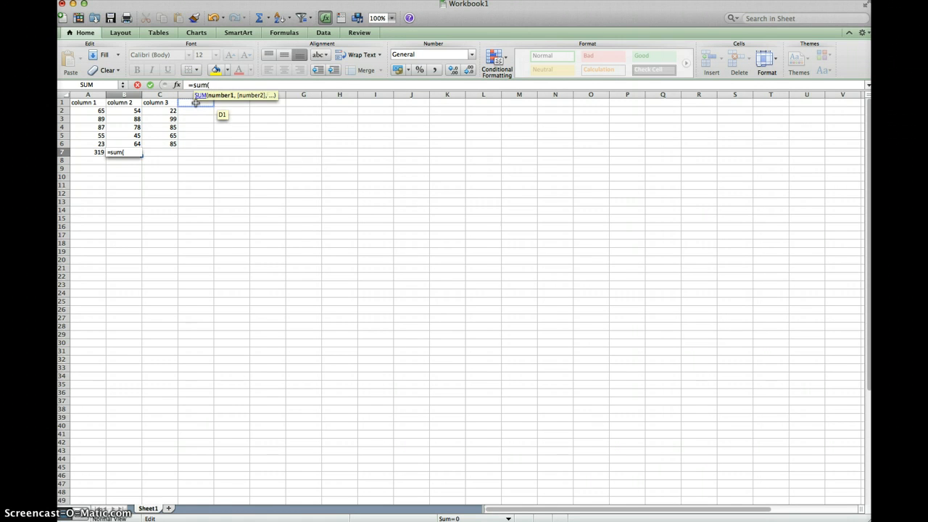
left_click_drag(131, 110, 132, 144)
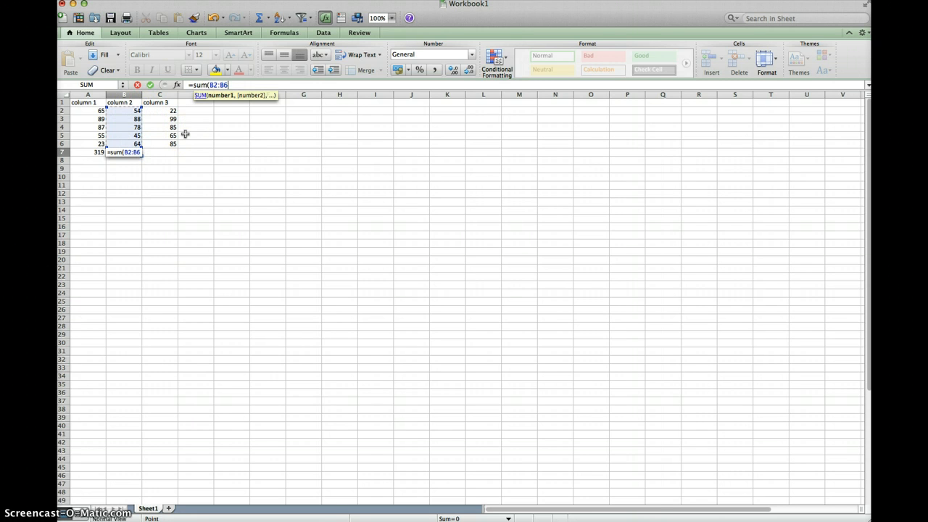
type(")")
key("Return")
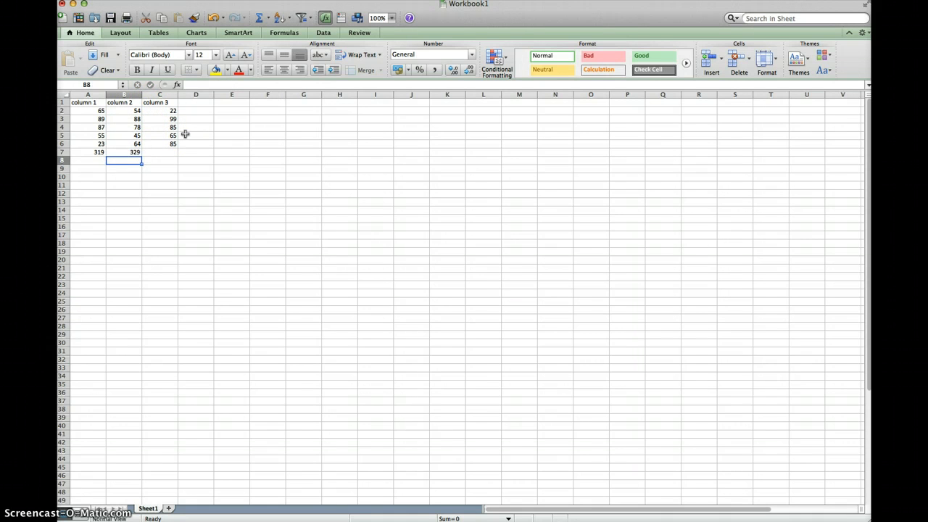
Step: Use the Formula Builder to insert a SUM of C2:C6 in cell C7
key("Up")
key("Right")
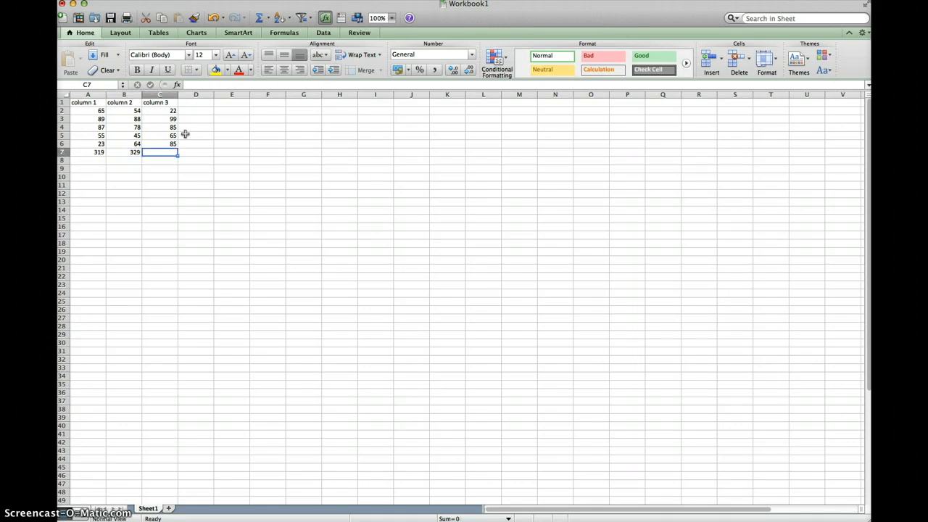
left_click(177, 85)
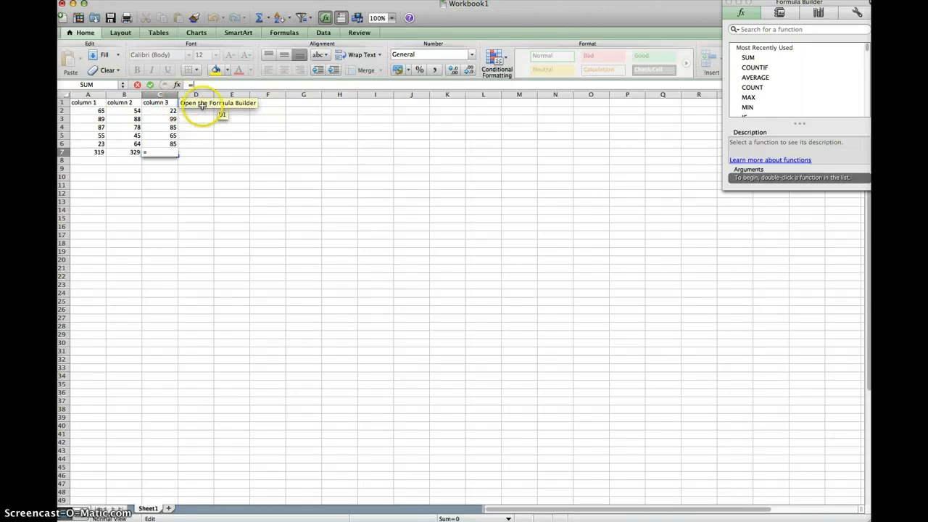
left_click_drag(769, 3, 362, 117)
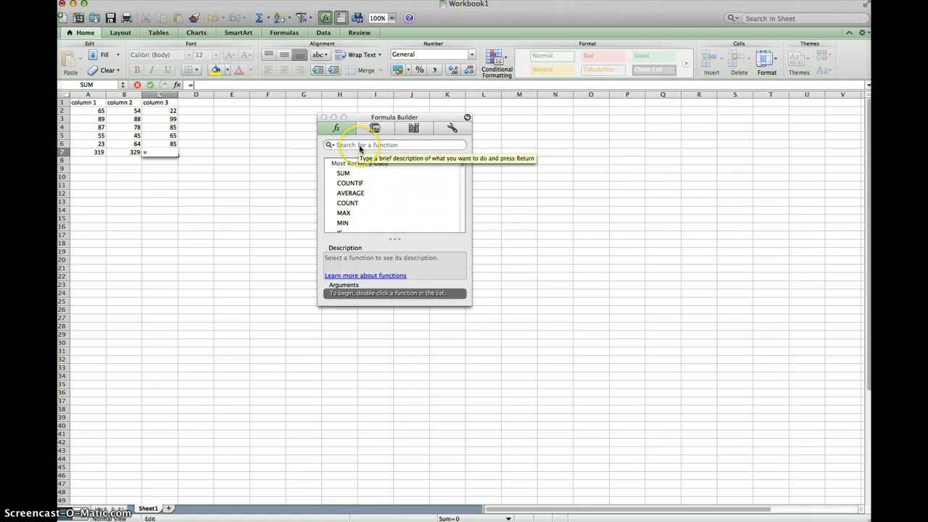
left_click(347, 177)
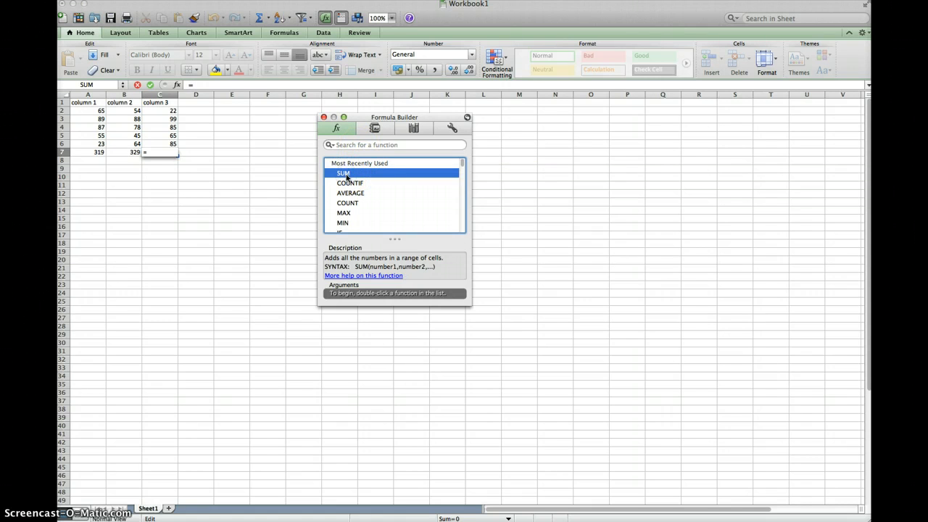
double_click(347, 175)
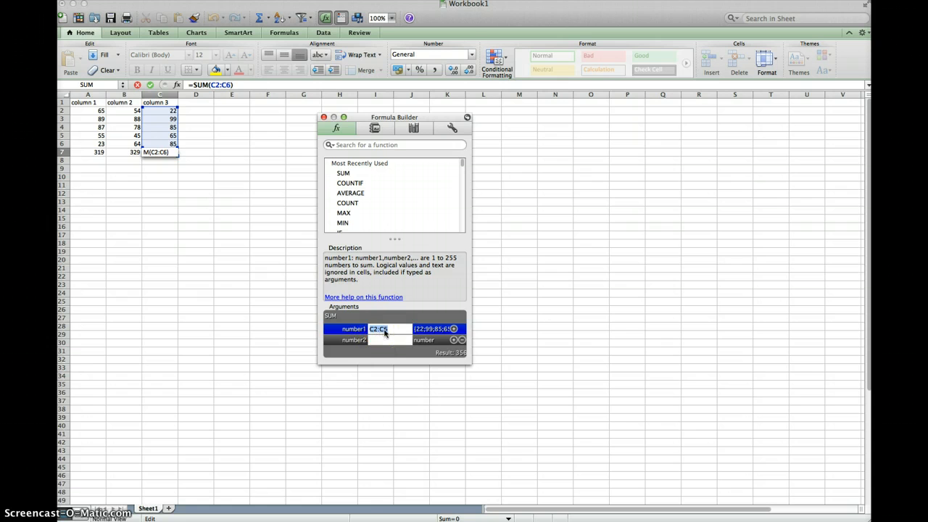
key("Return")
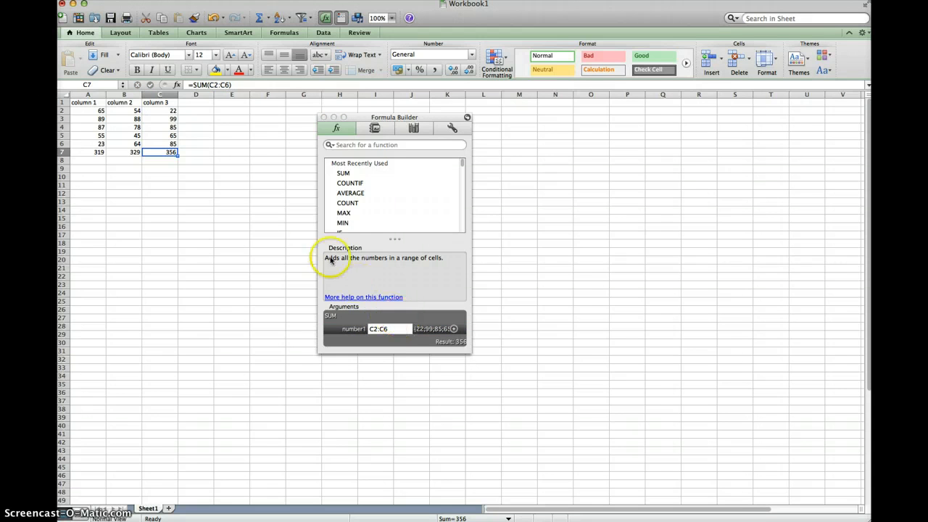
key("Return")
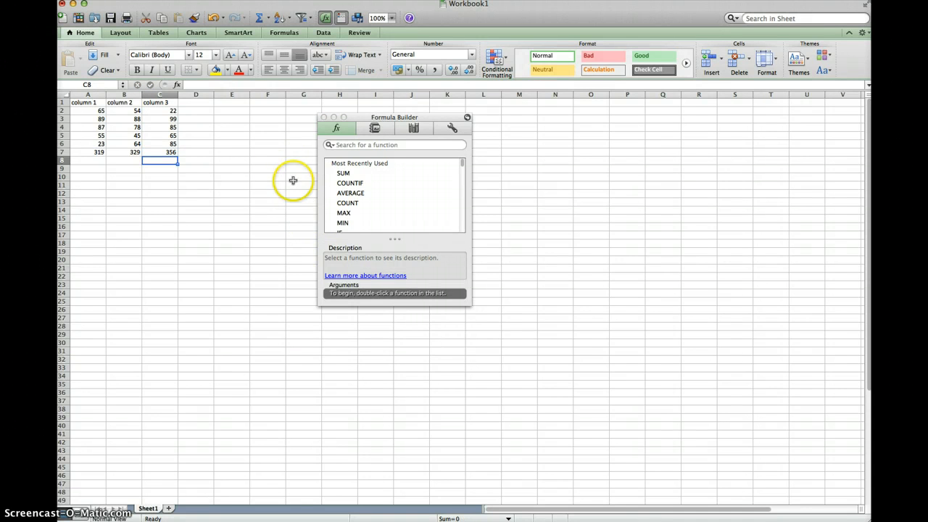
Step: Delete the SUM formula from cell C7 under column 3
left_click(167, 154)
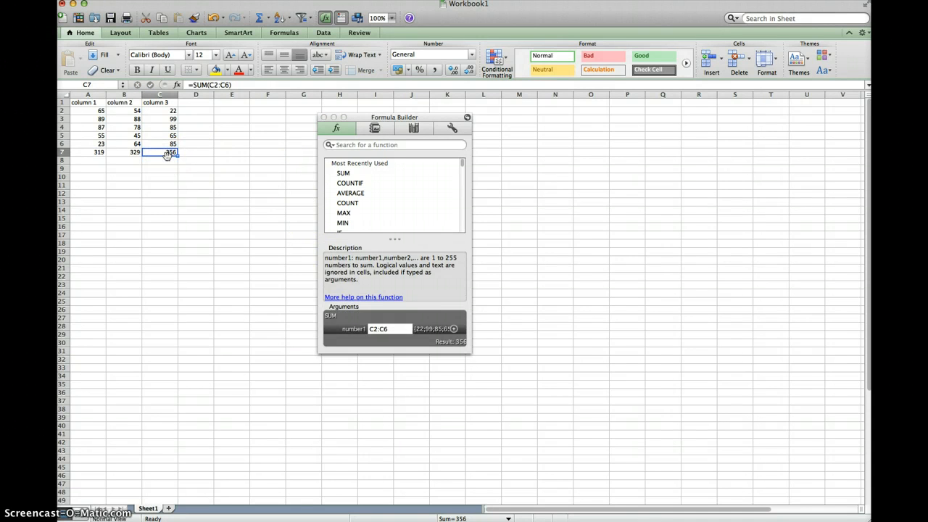
double_click(166, 155)
key("Escape")
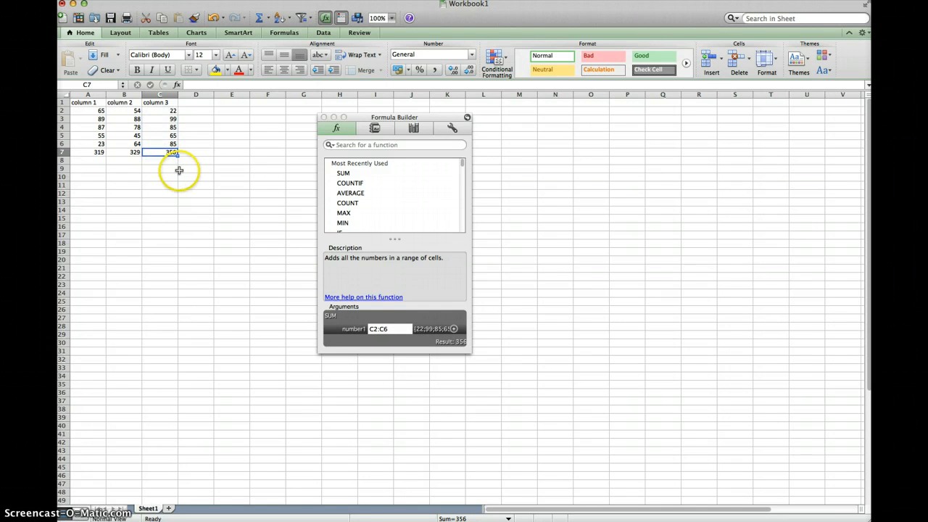
key("BackSpace")
key("Return")
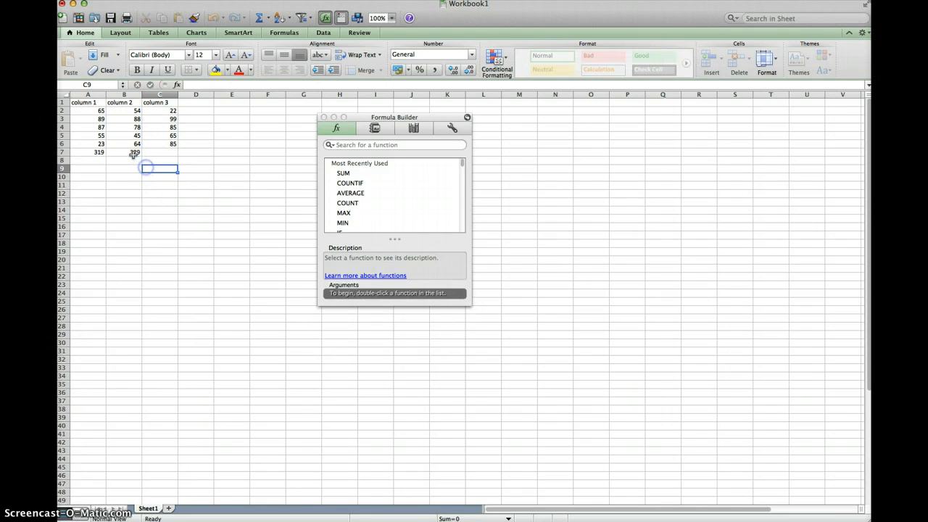
Step: Close the Formula Builder and fill the SUM formula from cell B7 across to C7
left_click(134, 153)
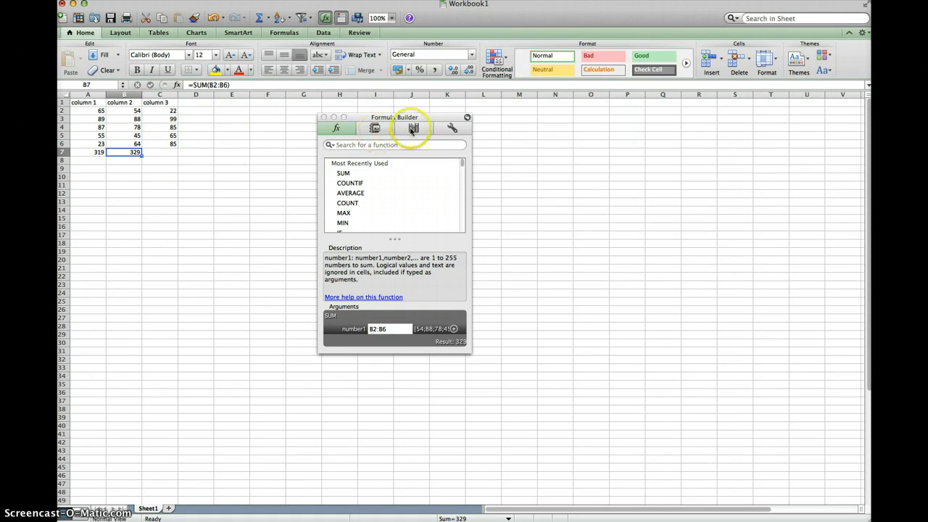
left_click(324, 119)
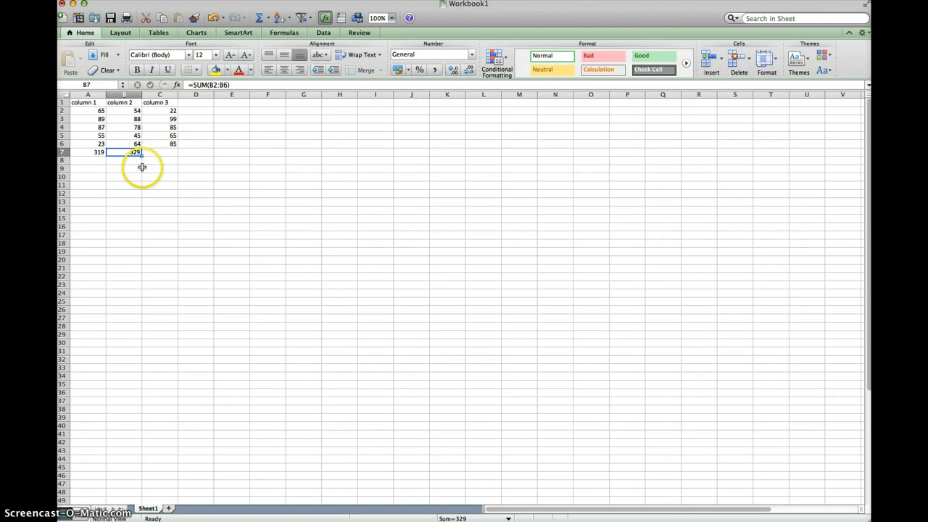
left_click_drag(141, 156, 172, 156)
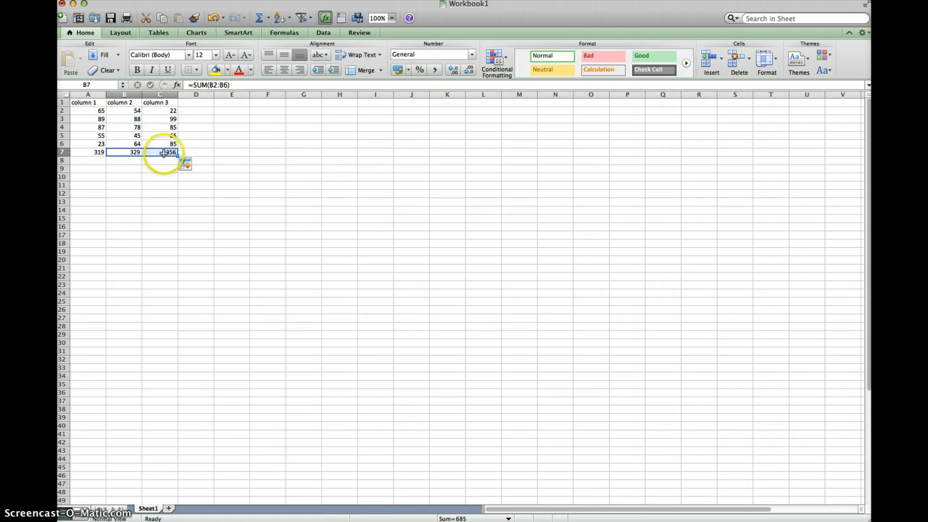
Step: Clear the three column totals from cells A7 to C7
left_click(163, 152)
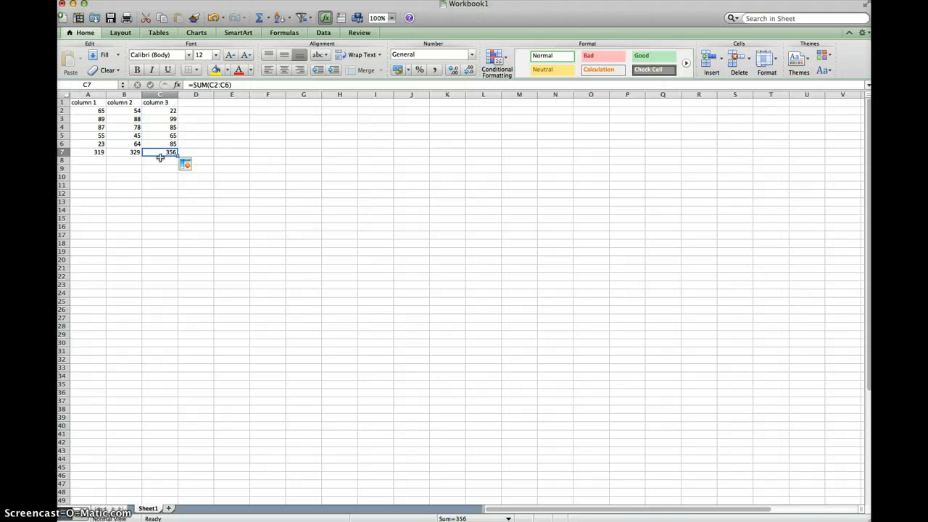
key("BackSpace")
key("Left")
key("BackSpace")
key("Left")
key("BackSpace")
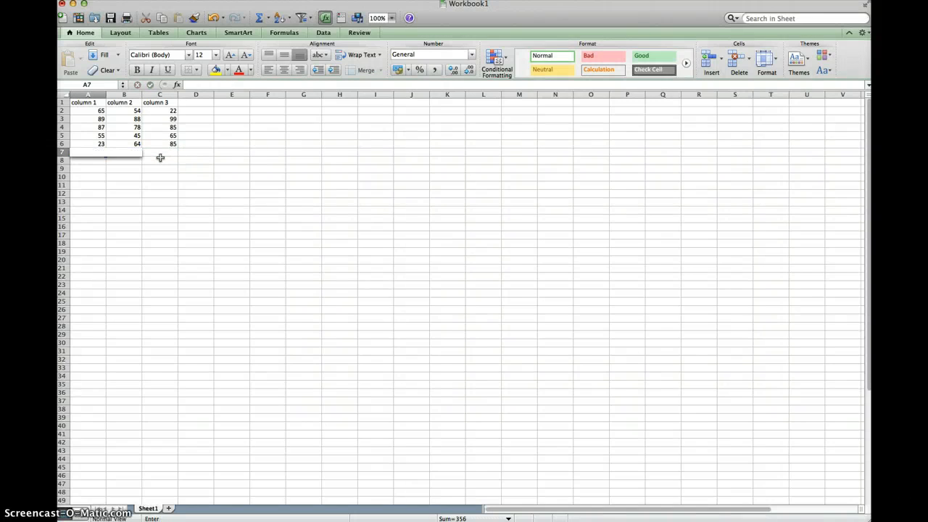
key("Up")
key("Down")
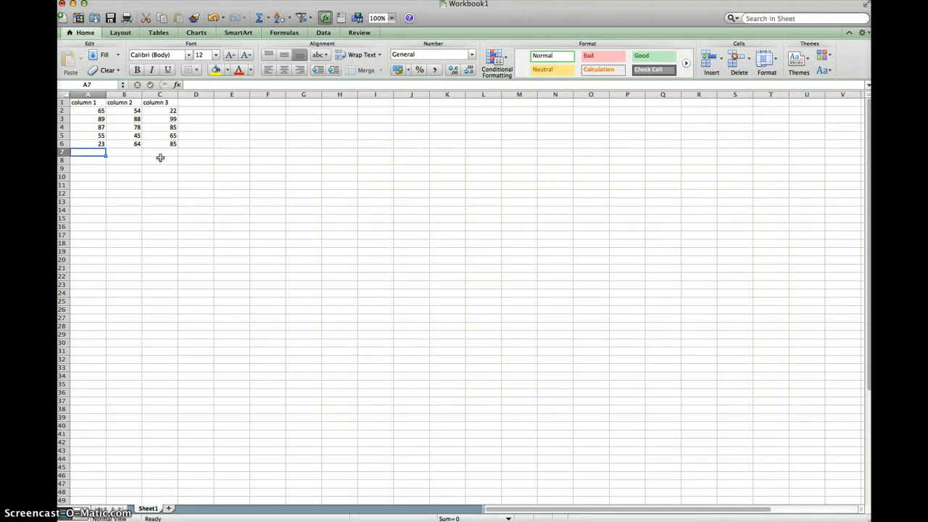
Step: Use the Formula Builder to insert the AVERAGE of A2:A6 in cell A7
left_click(195, 85)
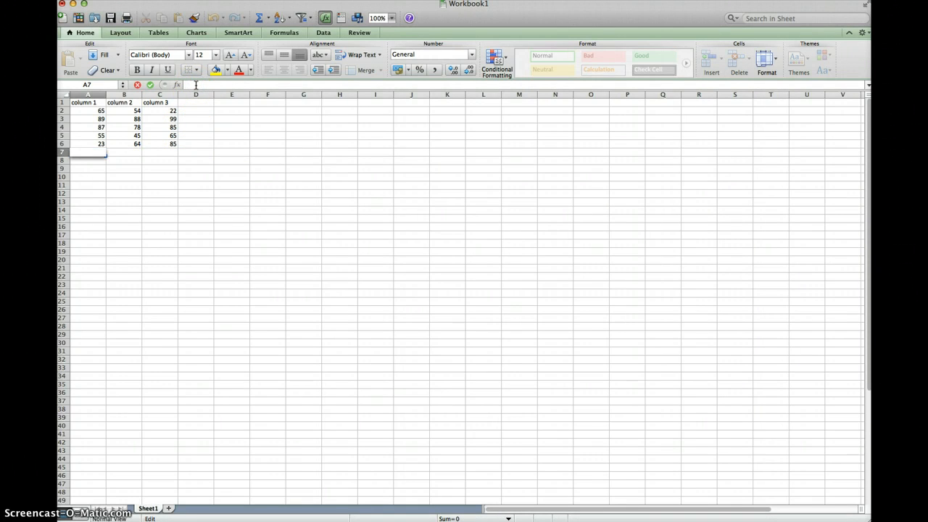
left_click(96, 150)
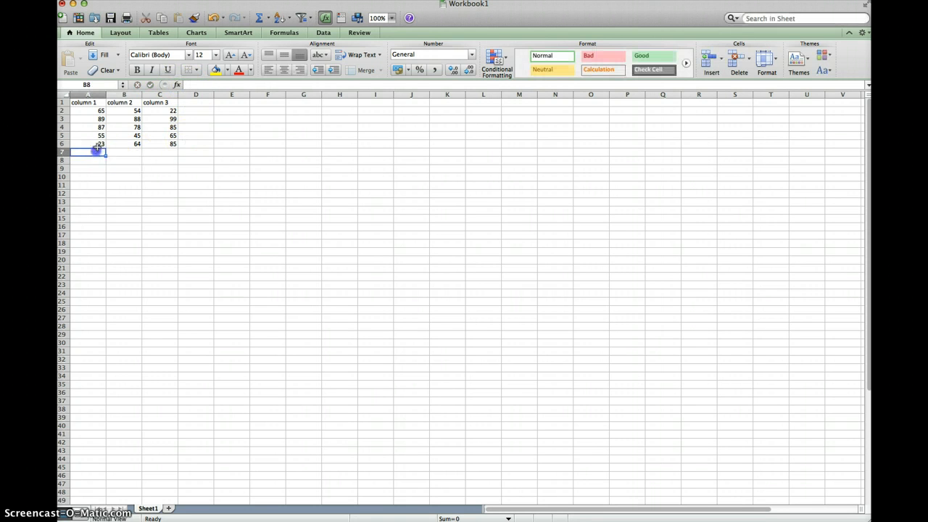
left_click(177, 85)
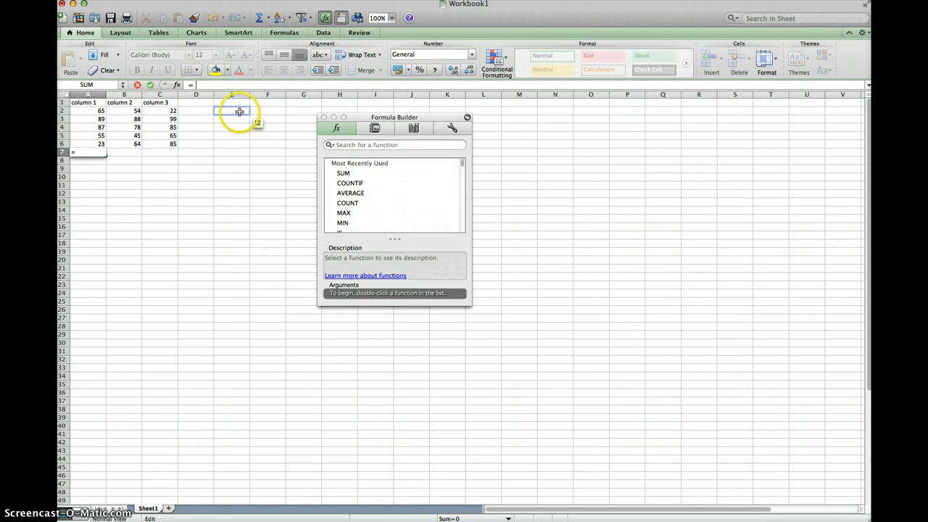
left_click(360, 194)
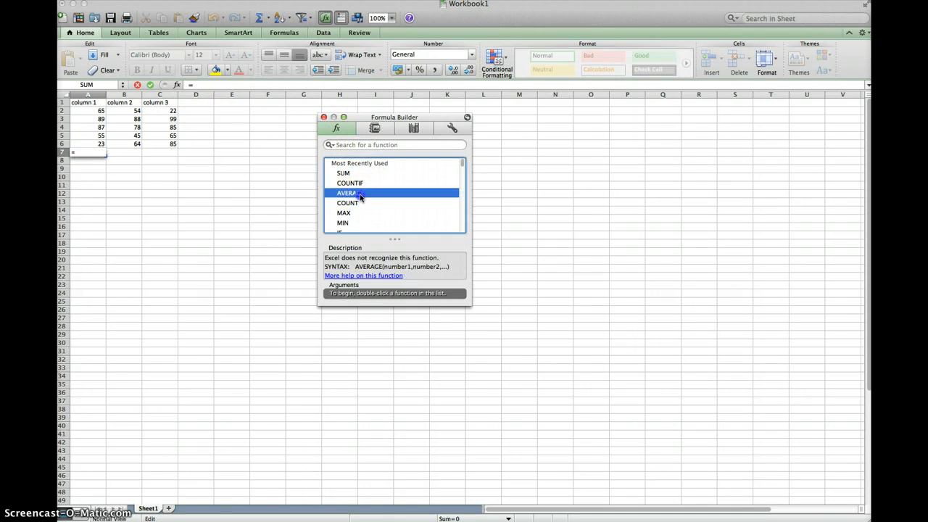
double_click(360, 195)
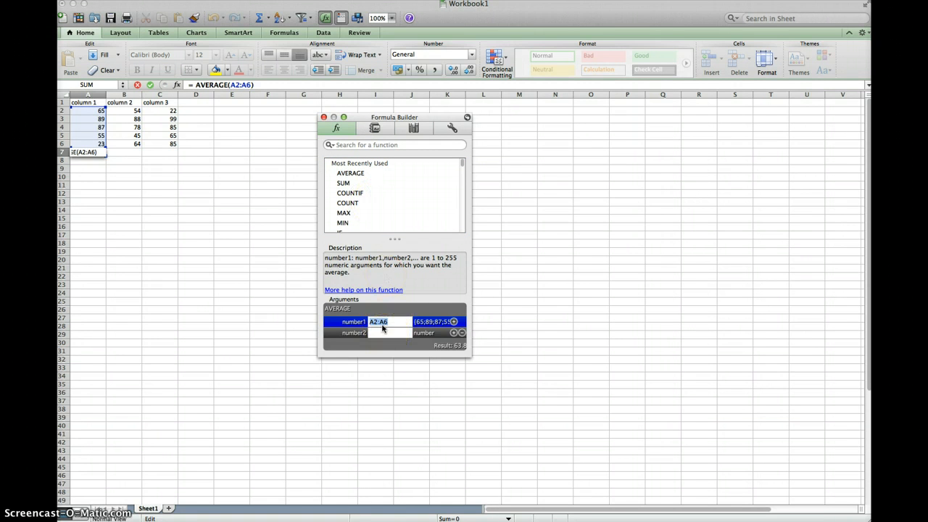
key("Return")
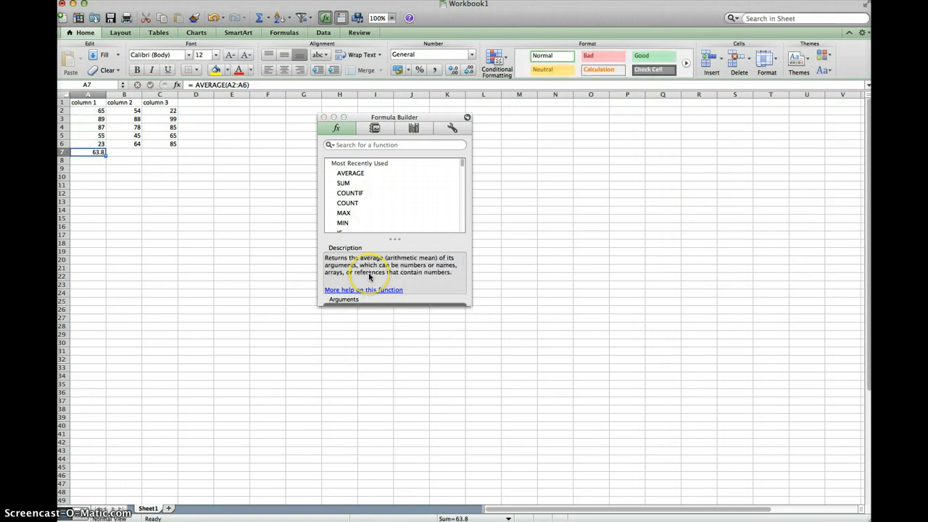
left_click(95, 151)
left_click(124, 151)
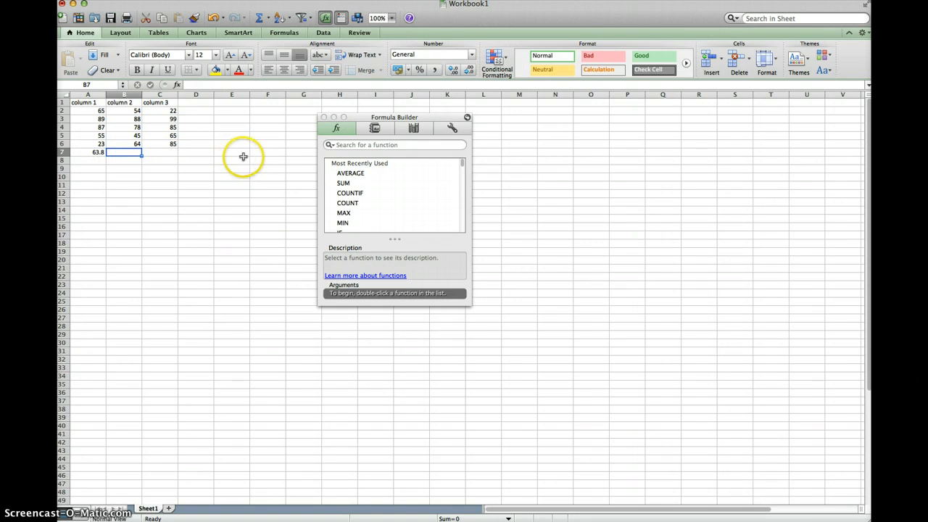
left_click(350, 224)
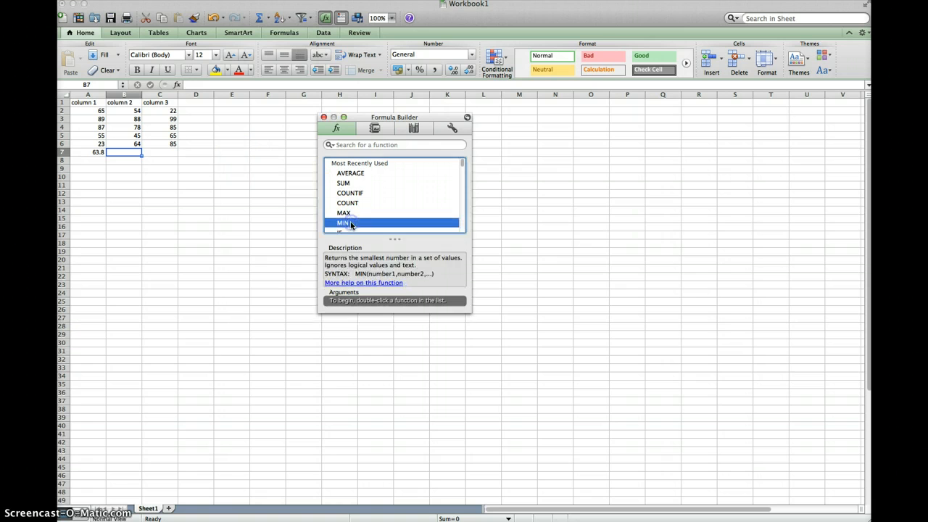
double_click(349, 224)
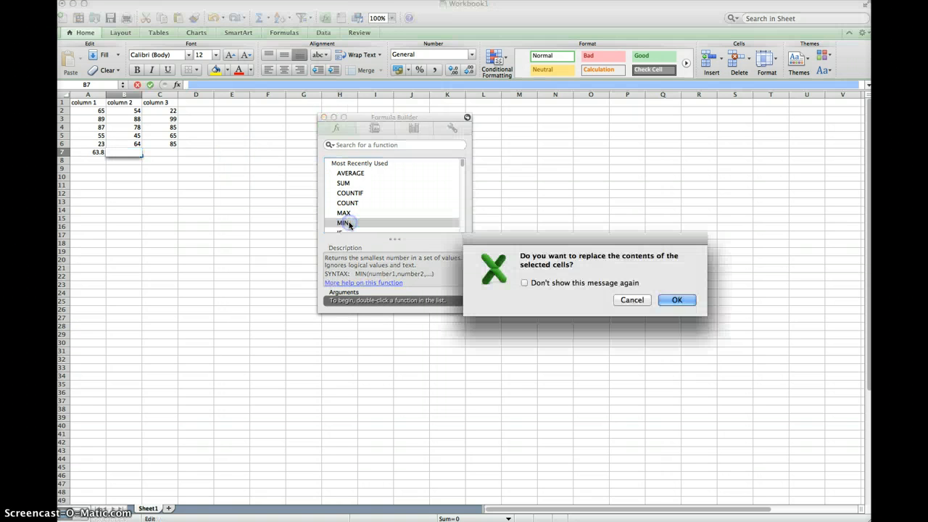
left_click(633, 300)
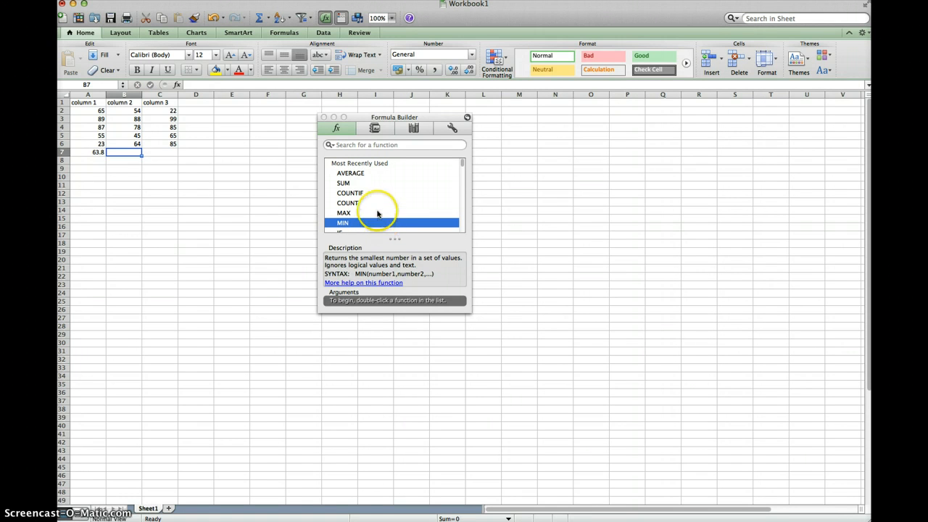
Step: Use the Formula Builder to insert the MIN of B2:B6 in cell B7
key("Return")
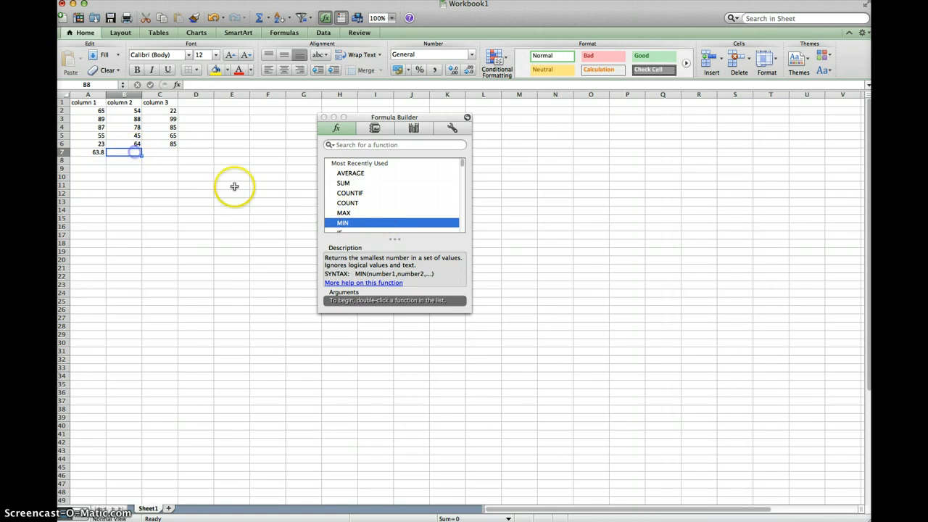
double_click(345, 224)
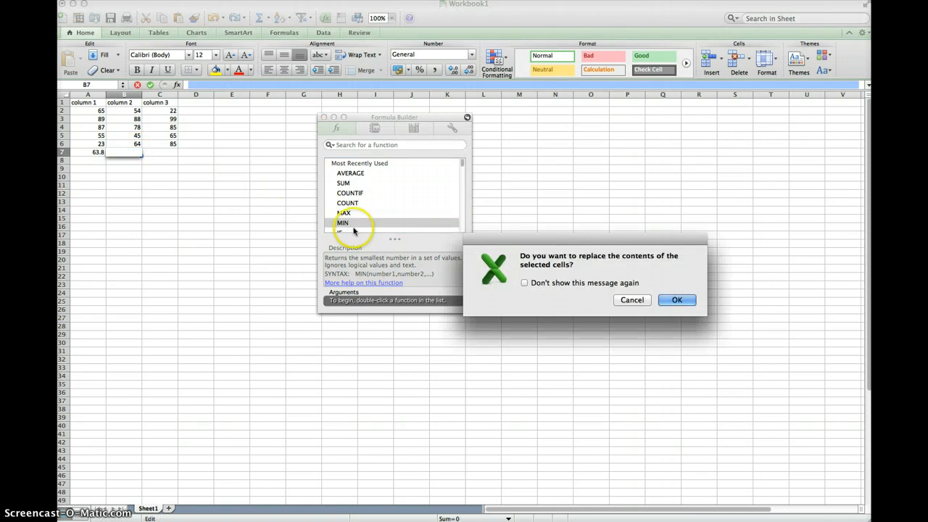
left_click(675, 300)
left_click(508, 291)
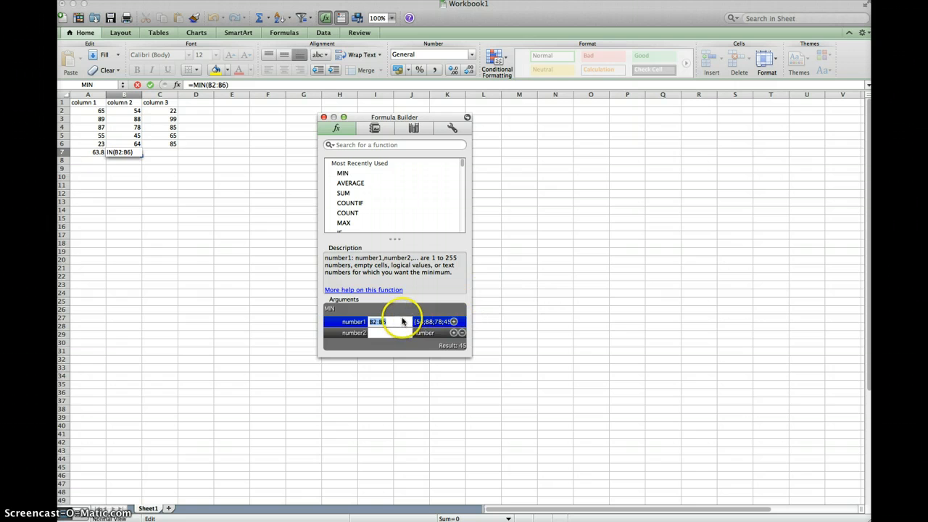
key("Return")
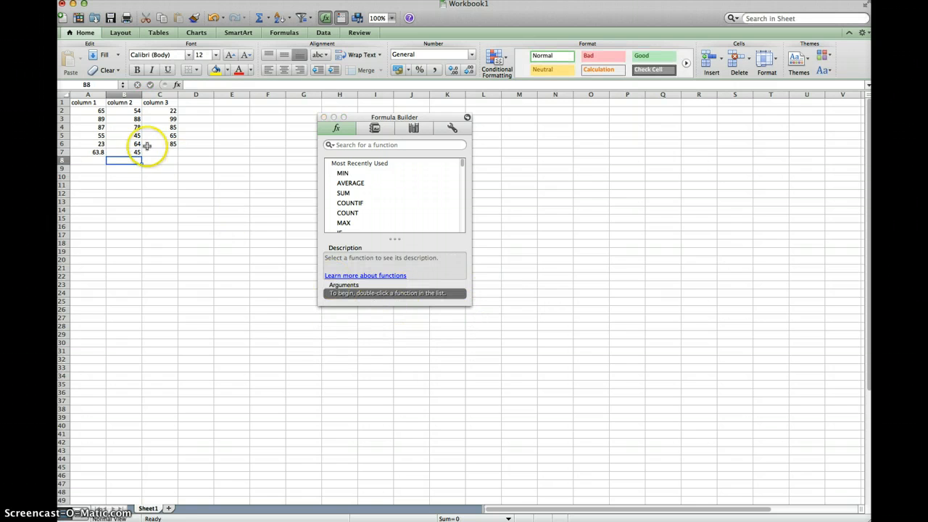
left_click(133, 152)
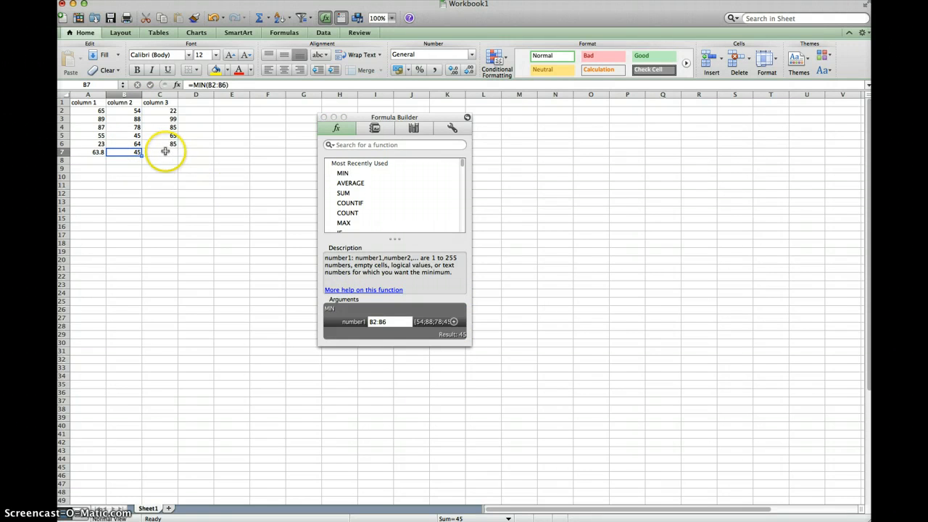
Step: Search the Formula Builder for max and insert the MAX of C2:C6 in cell C7
left_click(165, 152)
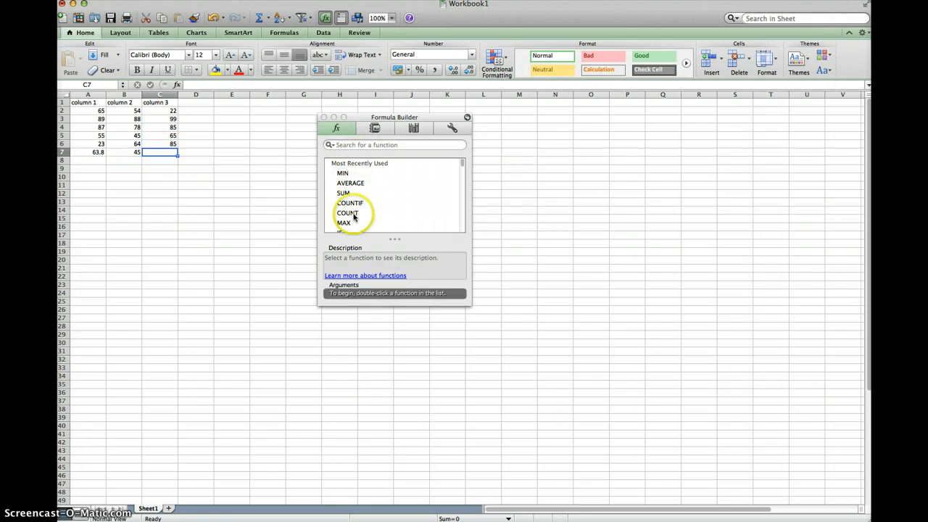
left_click(344, 223)
left_click(359, 145)
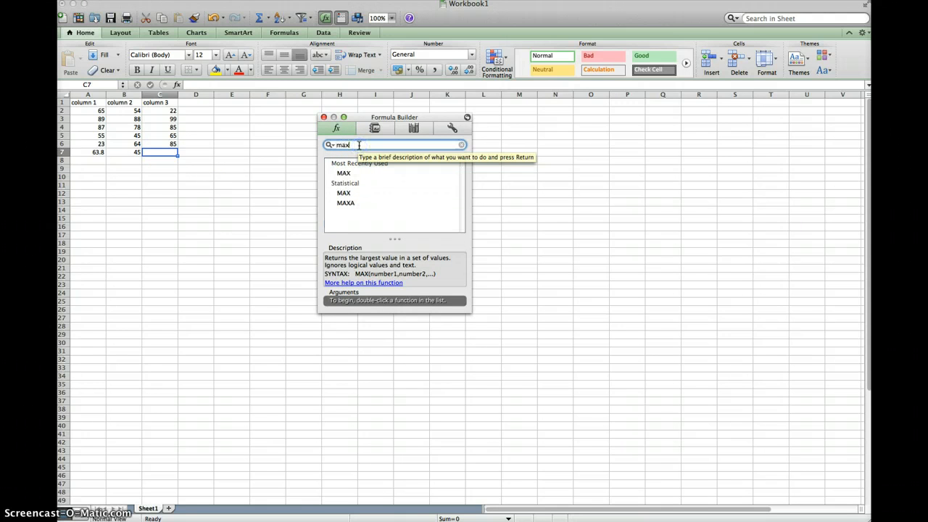
double_click(363, 175)
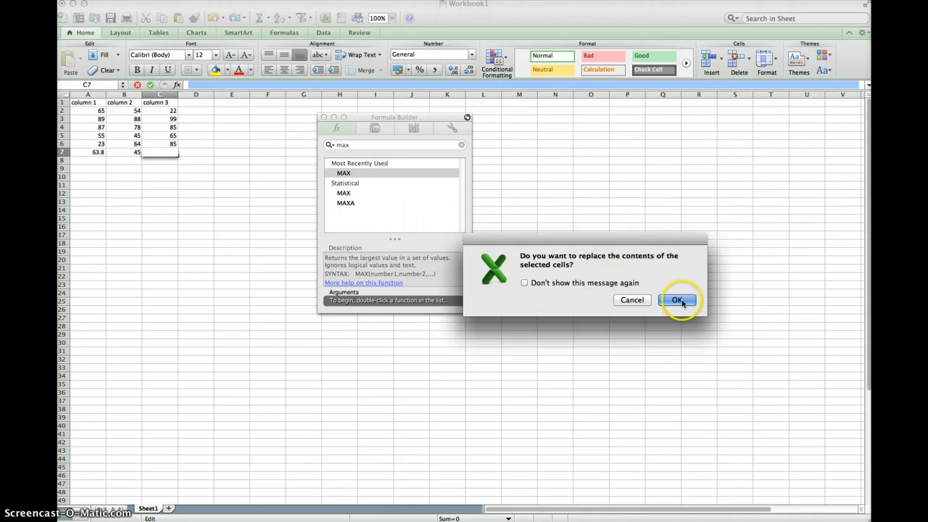
left_click(677, 300)
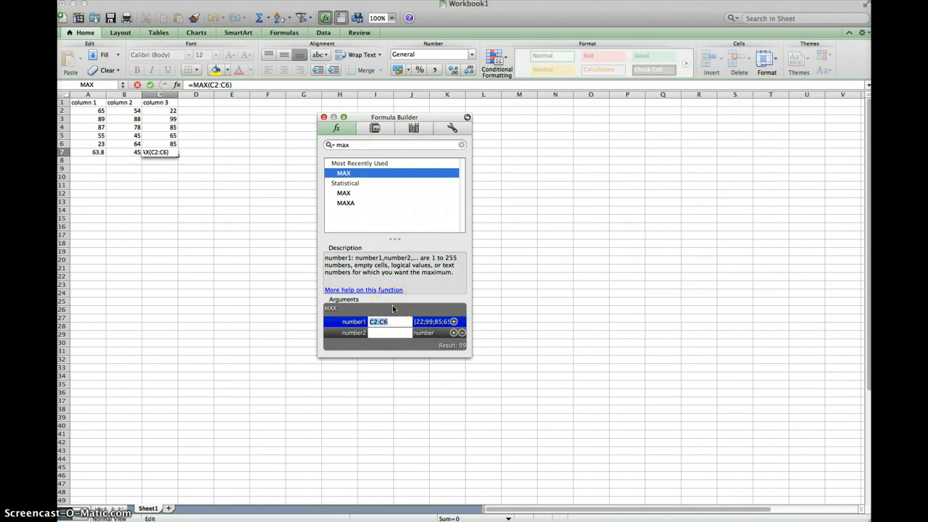
key("Return")
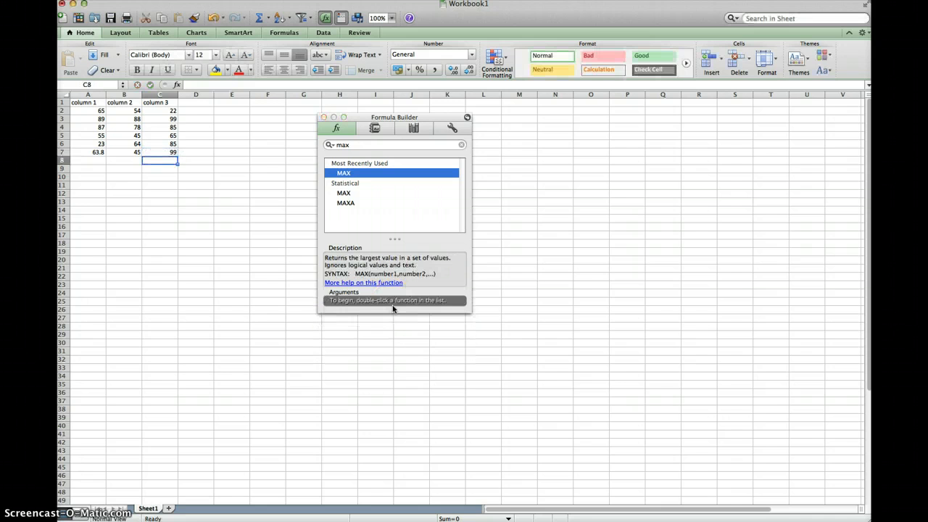
Step: Clear the function results from cells A7 to C7 and close the Formula Builder
left_click(166, 151)
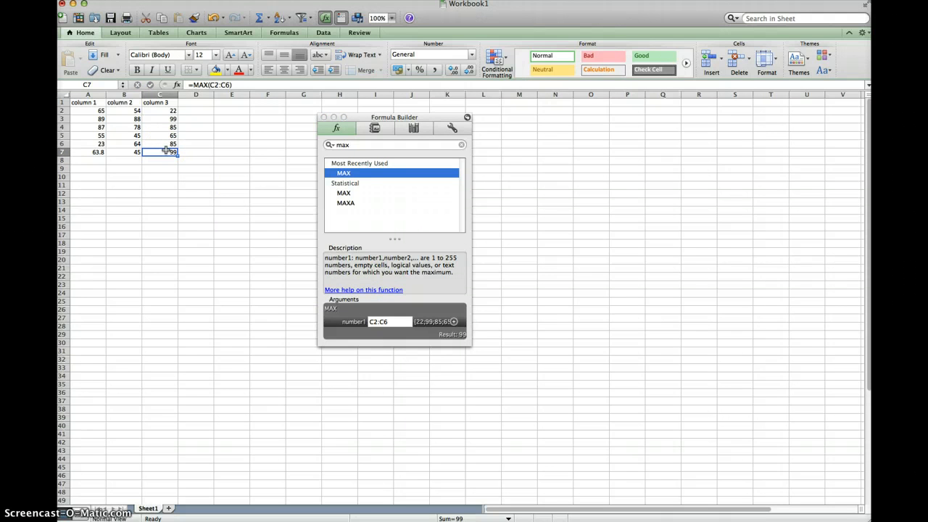
key("BackSpace")
key("Left")
key("BackSpace")
key("Left")
key("BackSpace")
key("Right")
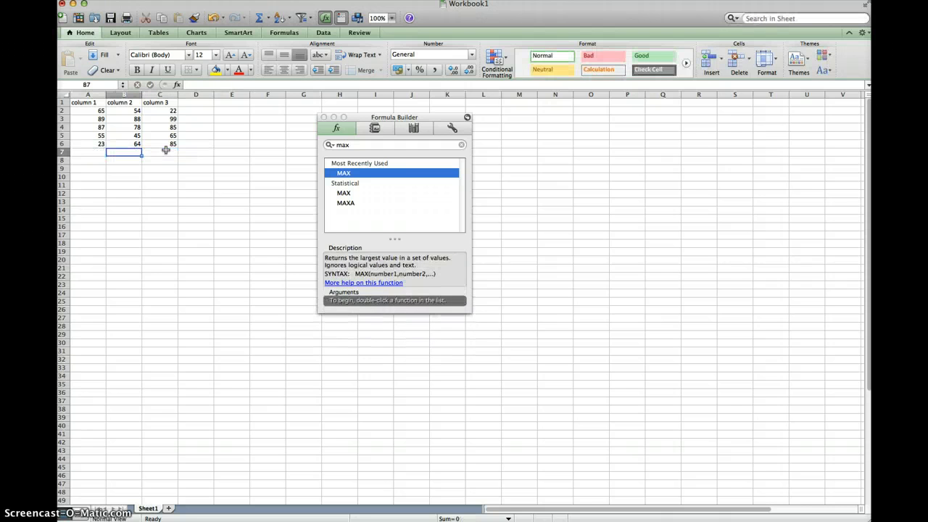
left_click(325, 117)
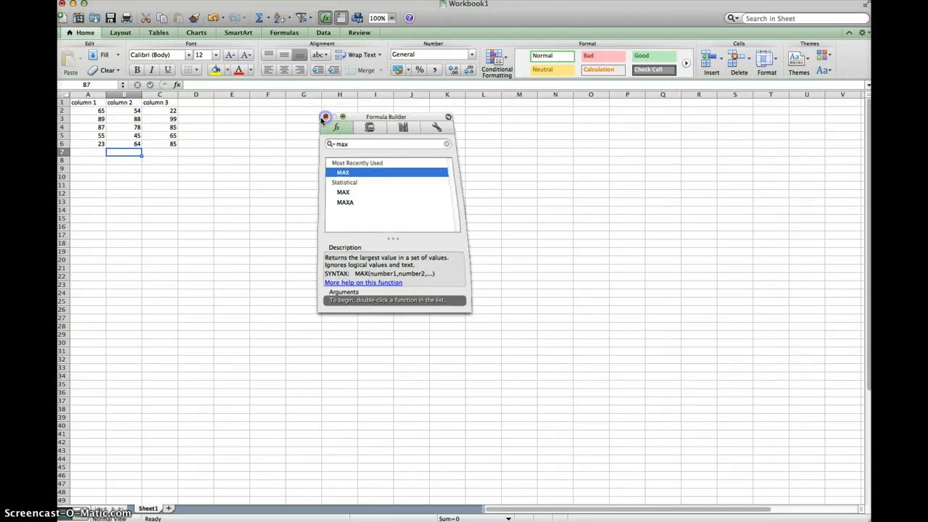
left_click_drag(82, 103, 167, 143)
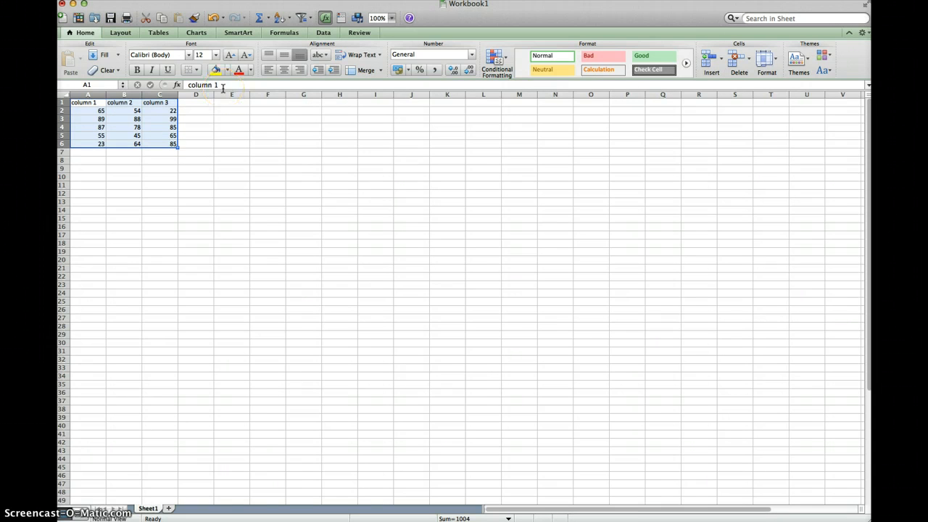
left_click(189, 57)
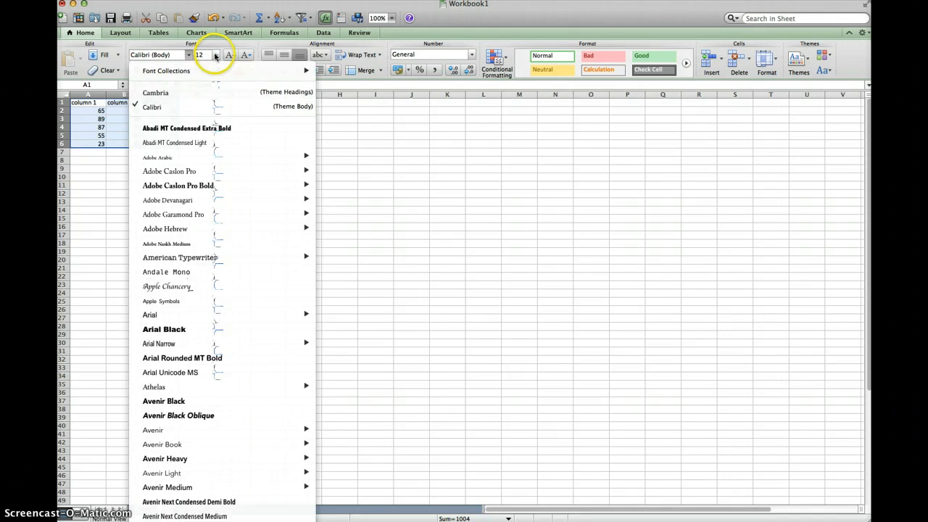
left_click(216, 56)
left_click(221, 119)
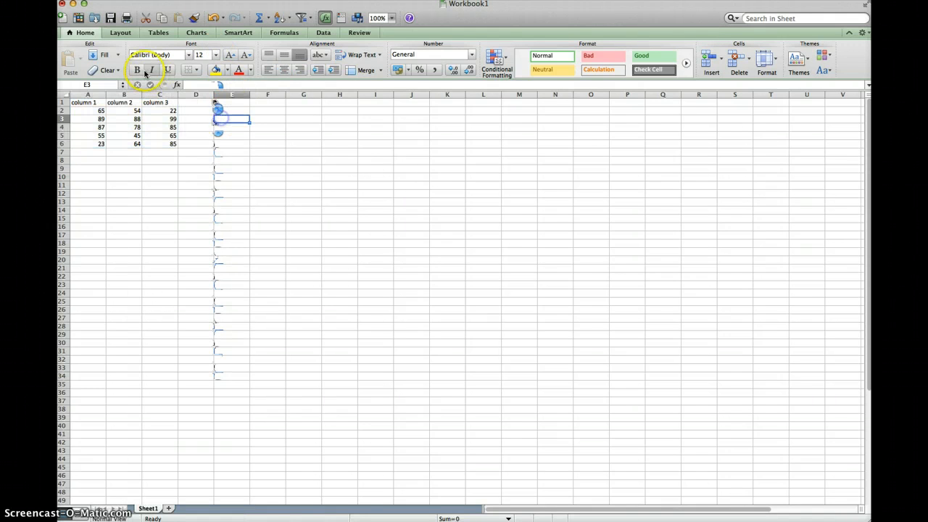
Step: Apply outside borders to the data table in cells A1 to C6
left_click_drag(79, 103, 158, 140)
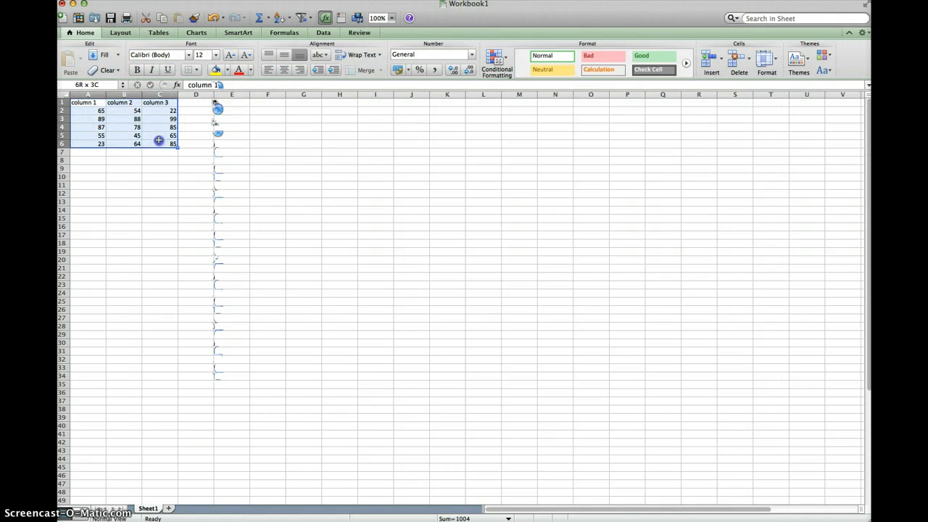
left_click(197, 70)
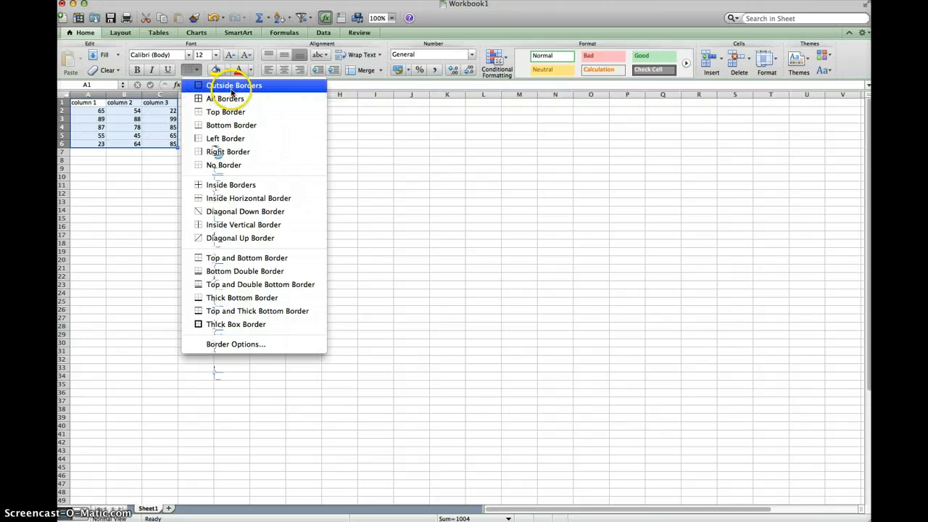
left_click(231, 87)
left_click(152, 153)
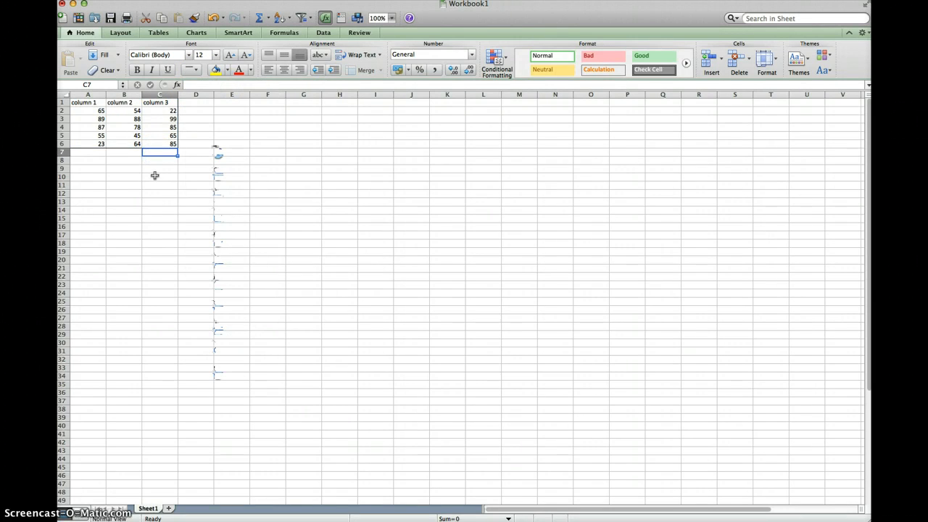
Step: Fill the column 1 cells A1 to A6 with a medium red theme color
left_click_drag(81, 104, 98, 143)
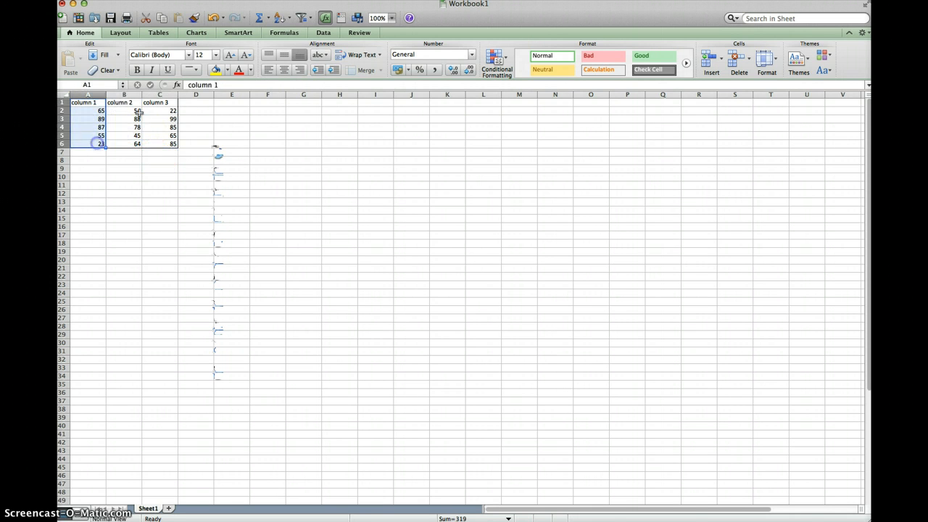
left_click(227, 70)
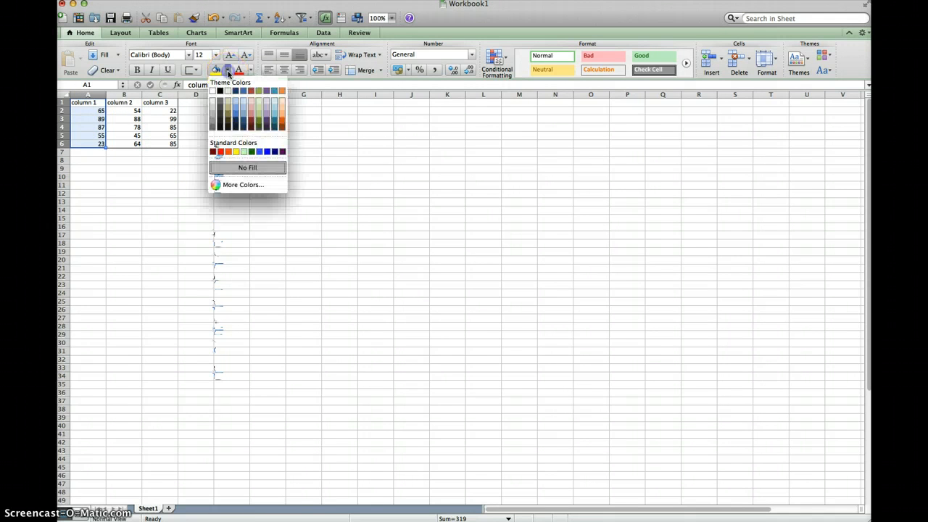
left_click(251, 114)
Step: Fill the column 2 cells B1 to B6 with the light green theme color
left_click_drag(132, 105, 126, 144)
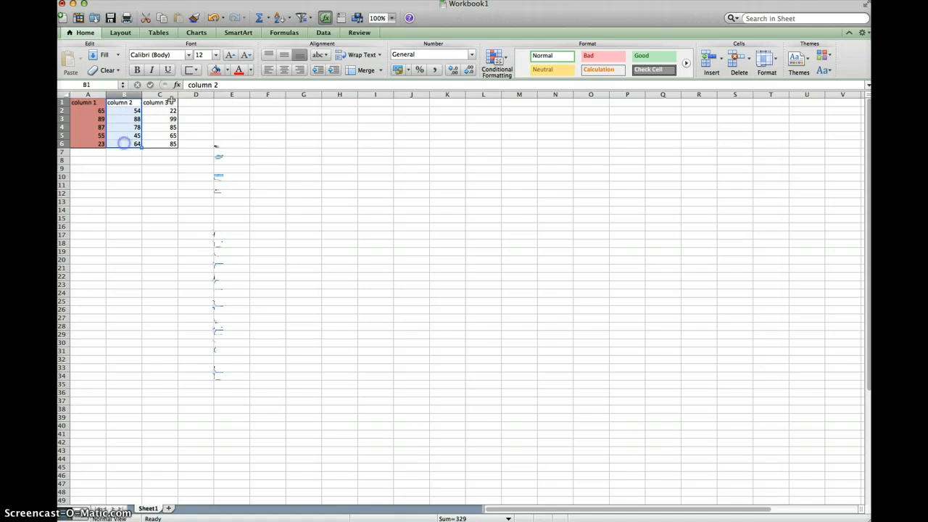
left_click(228, 70)
left_click(261, 103)
Step: Fill the column 3 cells C1 to C6 with the light tan theme color
left_click_drag(160, 102, 161, 144)
left_click(230, 72)
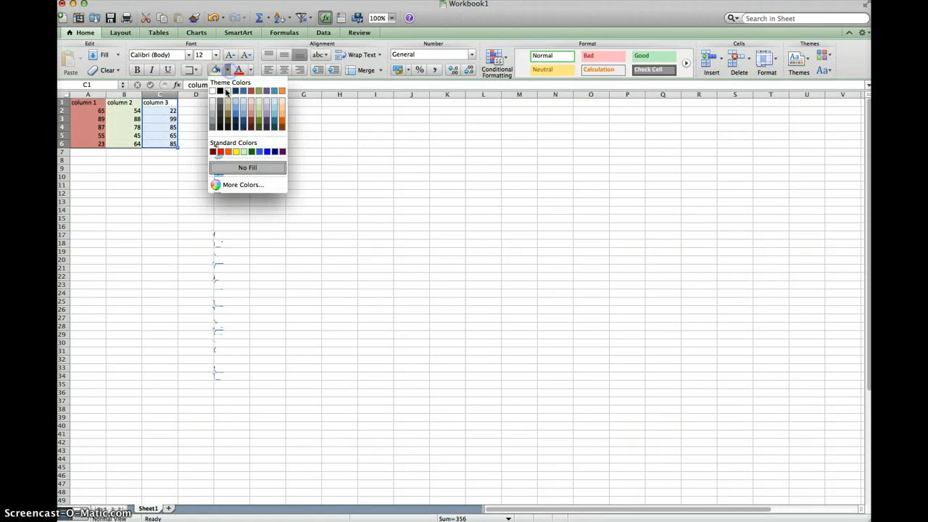
left_click(228, 102)
left_click(201, 126)
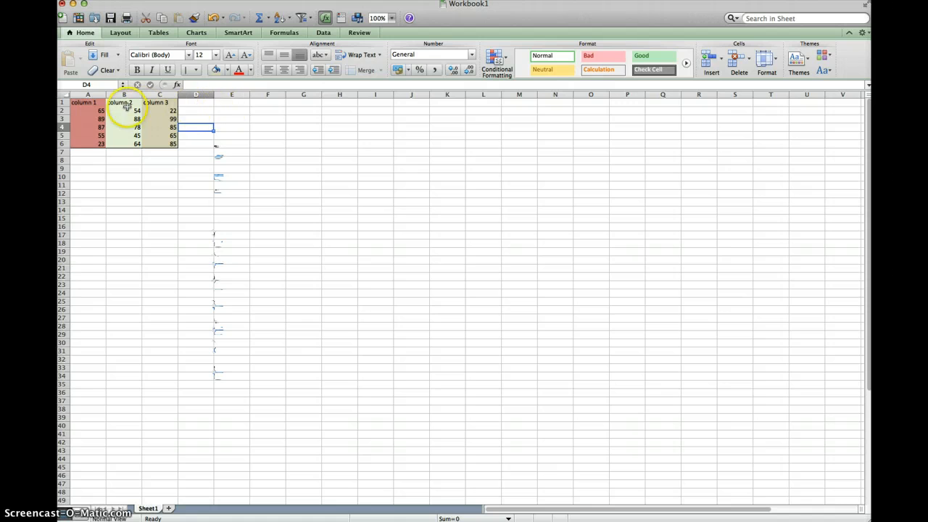
Step: Insert a 3-D Clustered Column chart from cells A1 to C6 and move it closer to the data, around rows 14 to 28
left_click_drag(93, 102, 161, 144)
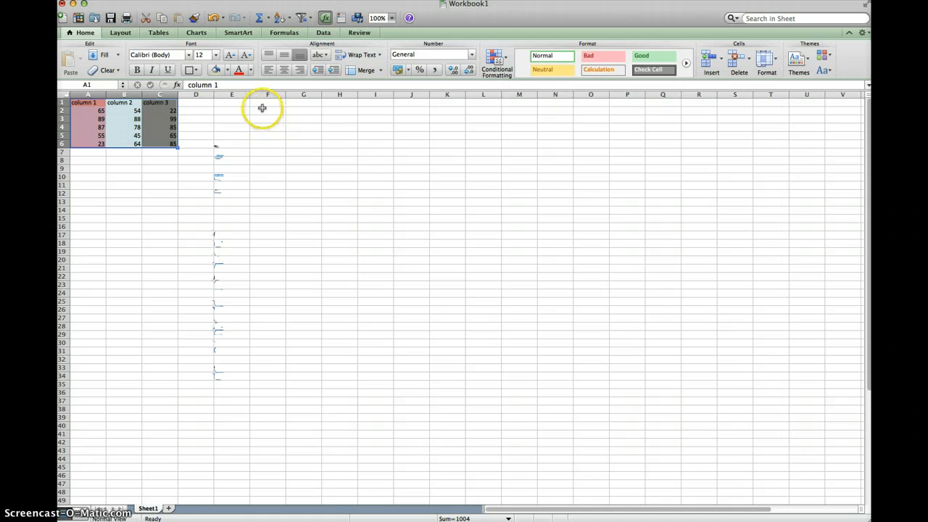
left_click(197, 34)
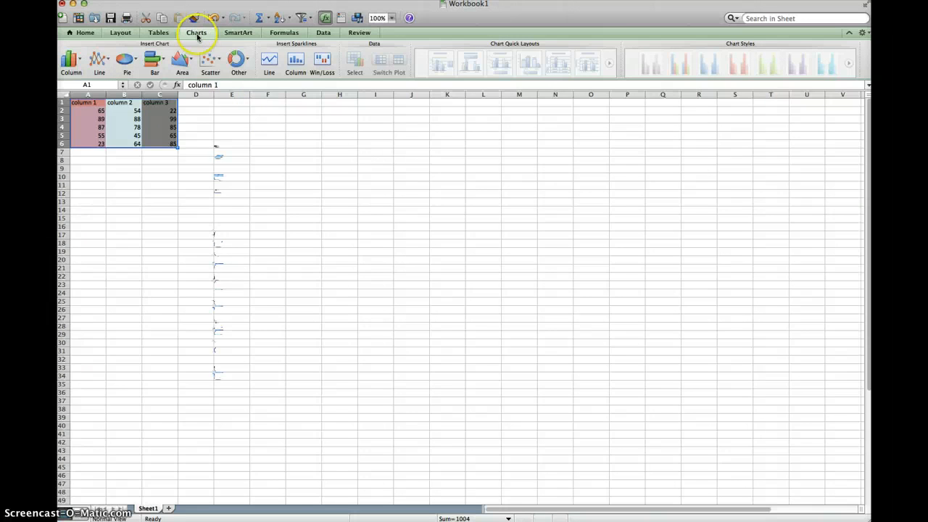
left_click(82, 64)
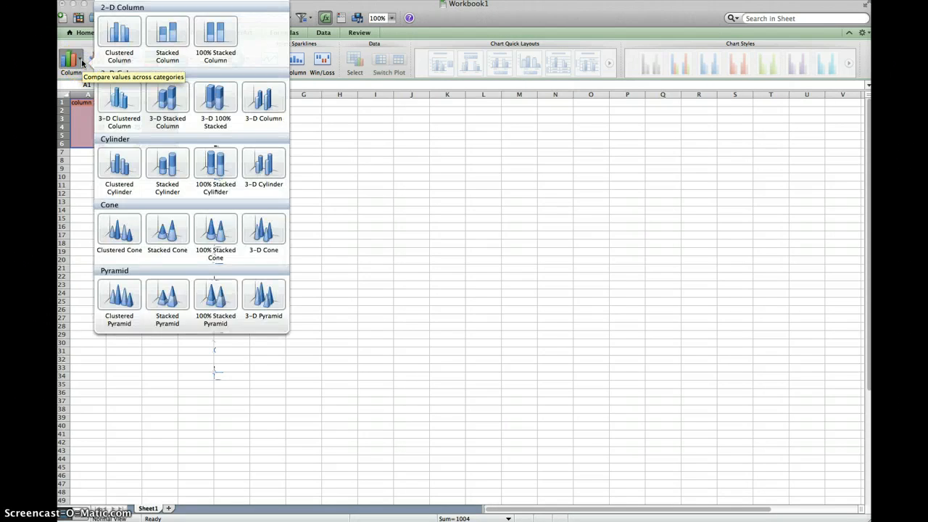
left_click(123, 98)
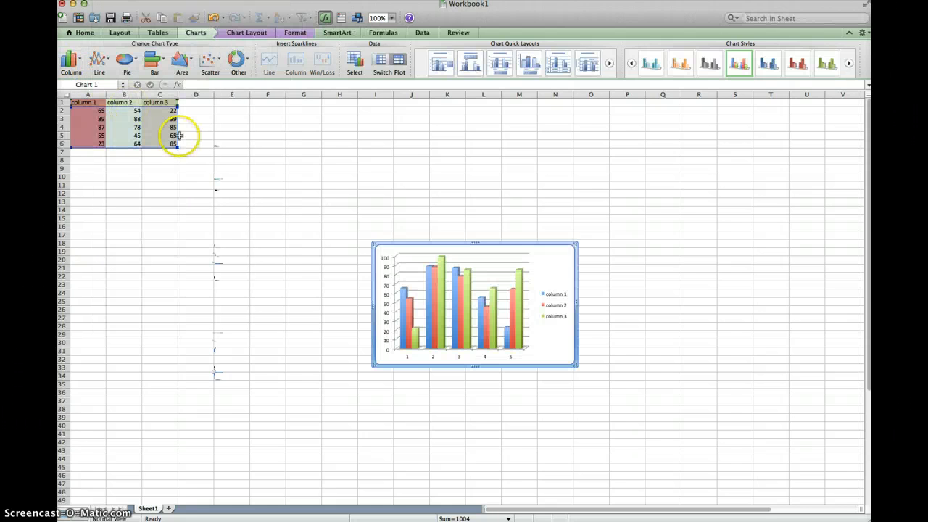
left_click_drag(450, 248, 228, 212)
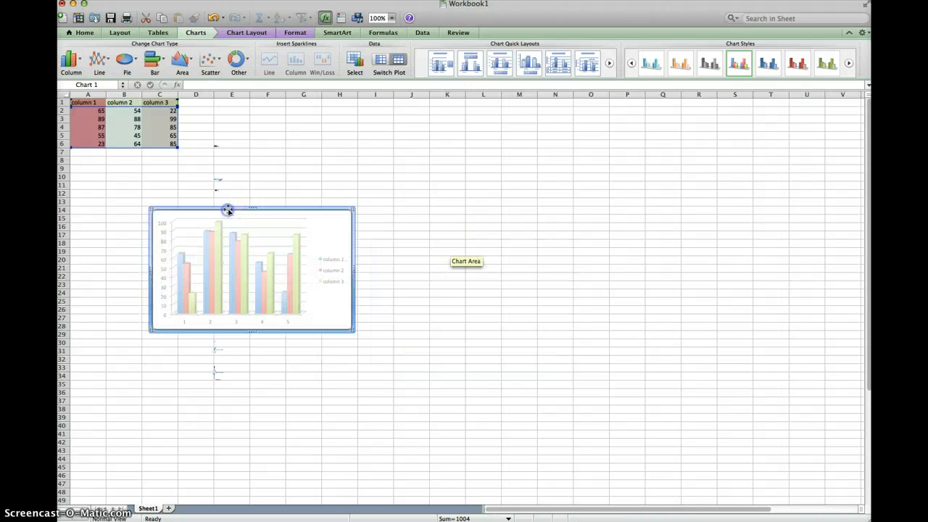
Step: Try the first two chart quick layouts, and apply the third one with a title above and the legend below the plot
left_click(439, 65)
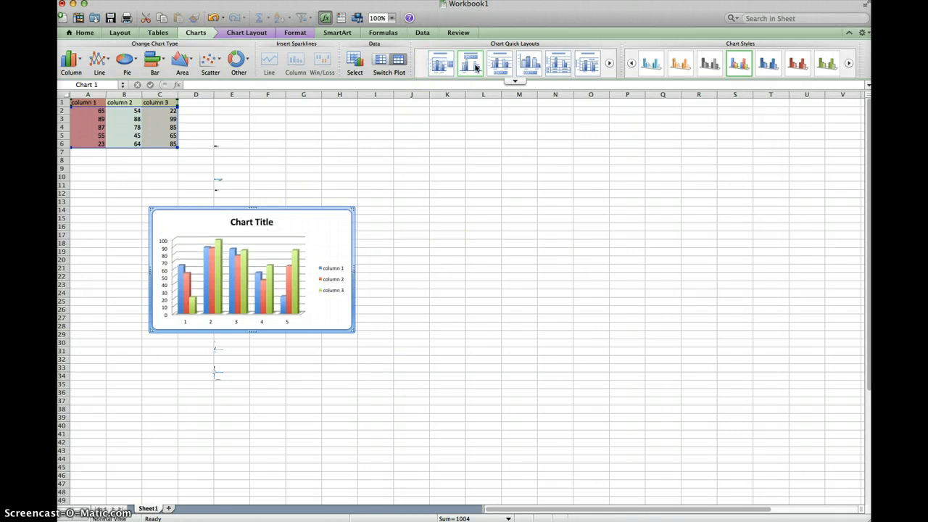
left_click(471, 64)
left_click(502, 66)
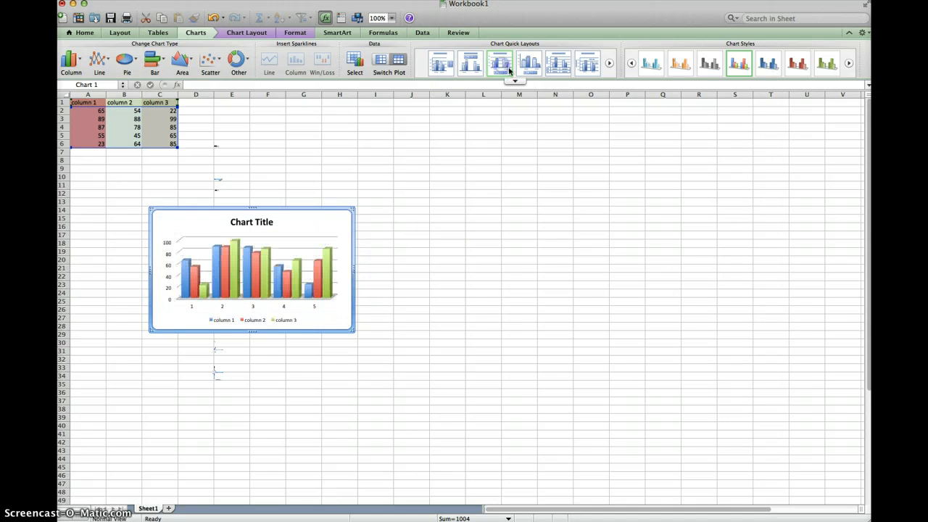
Step: Try the teal chart style and apply the orange chart style to the column chart
left_click(652, 65)
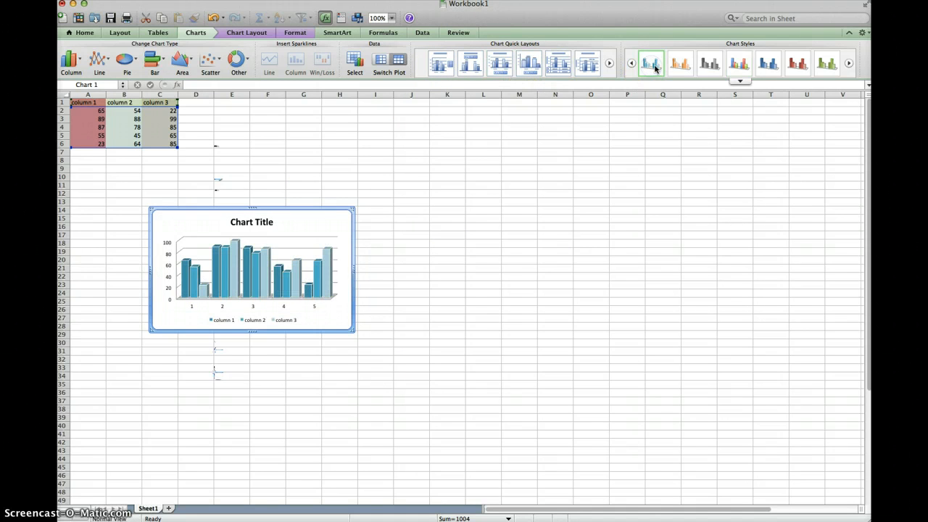
left_click(680, 64)
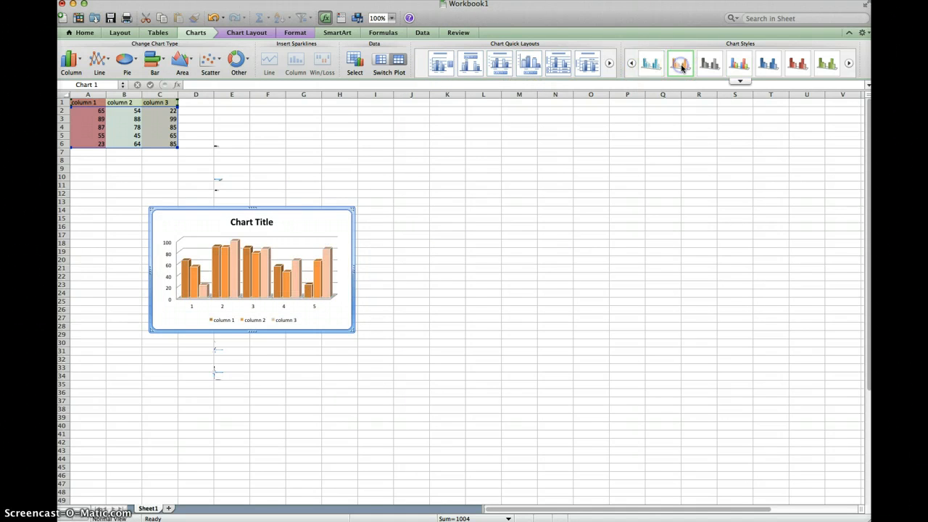
left_click(740, 81)
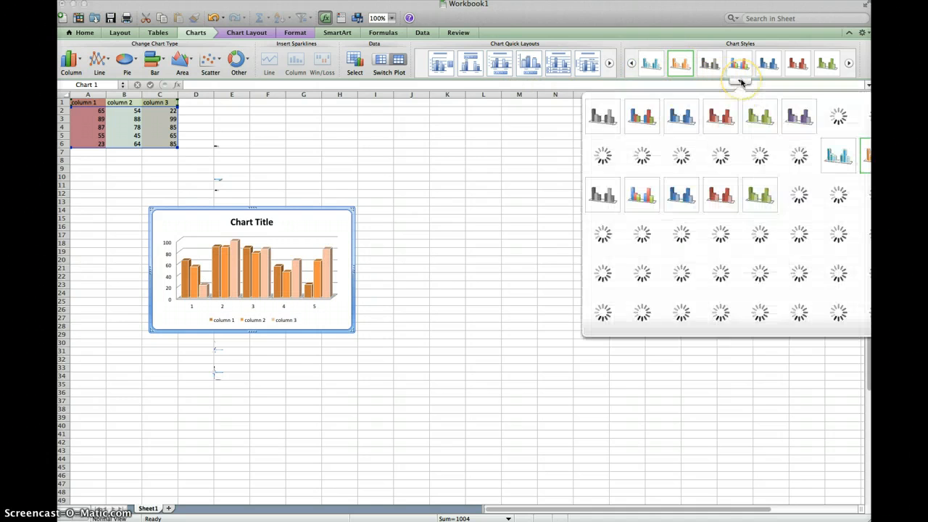
left_click(319, 212)
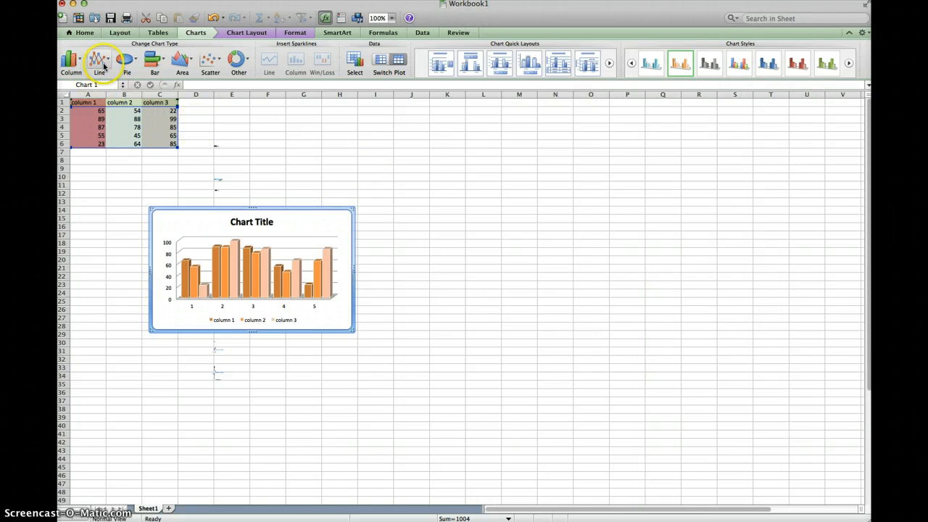
Step: Change the column chart to a 2-D Stacked Line chart and move it slightly left so it starts in column B
left_click(106, 64)
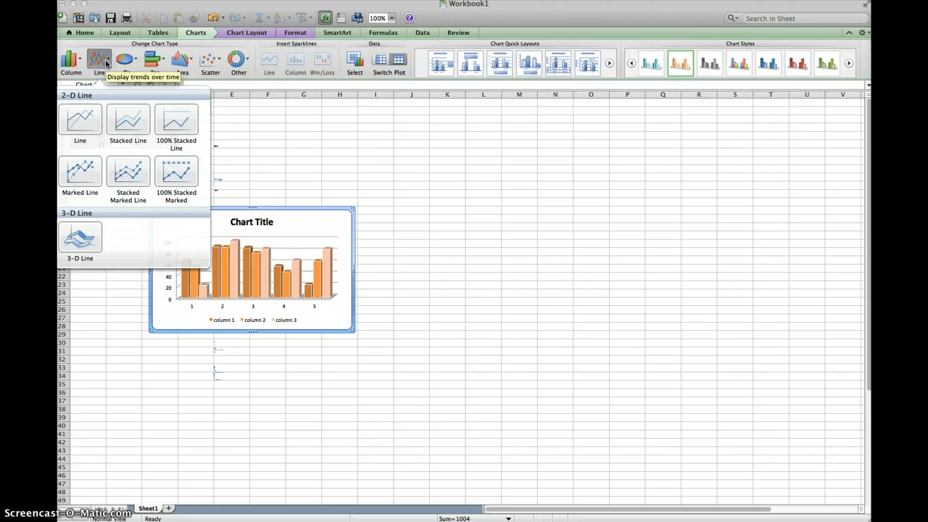
left_click(128, 119)
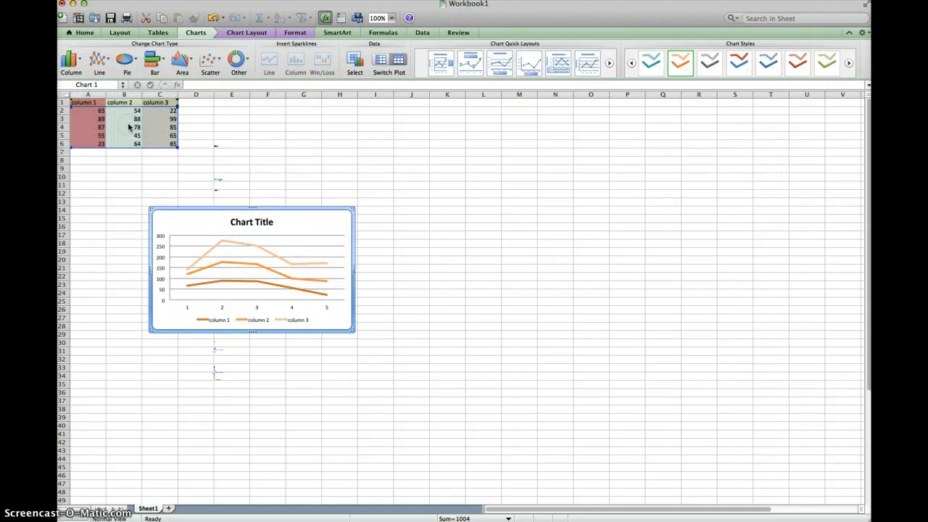
left_click_drag(193, 209, 161, 209)
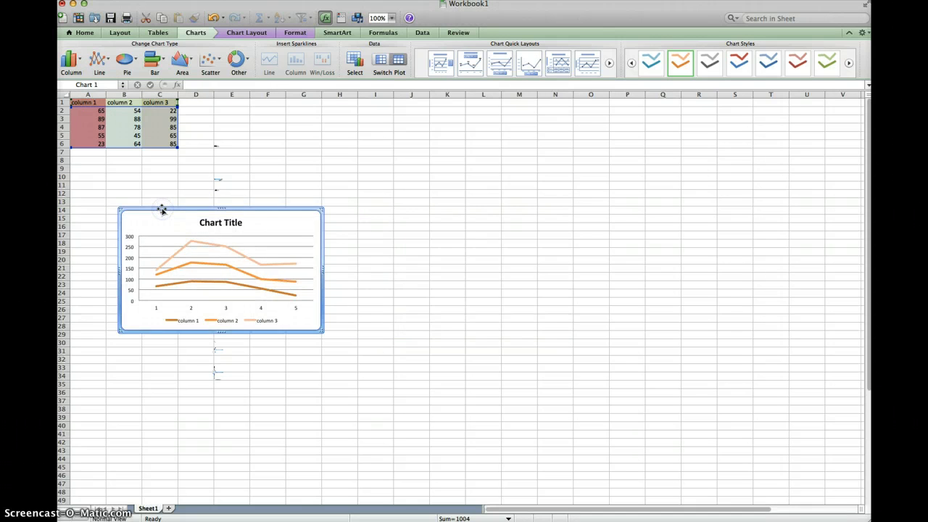
Step: Apply the teal chart style to the line chart, and change it to an exploded pie chart with separated slices
left_click(650, 65)
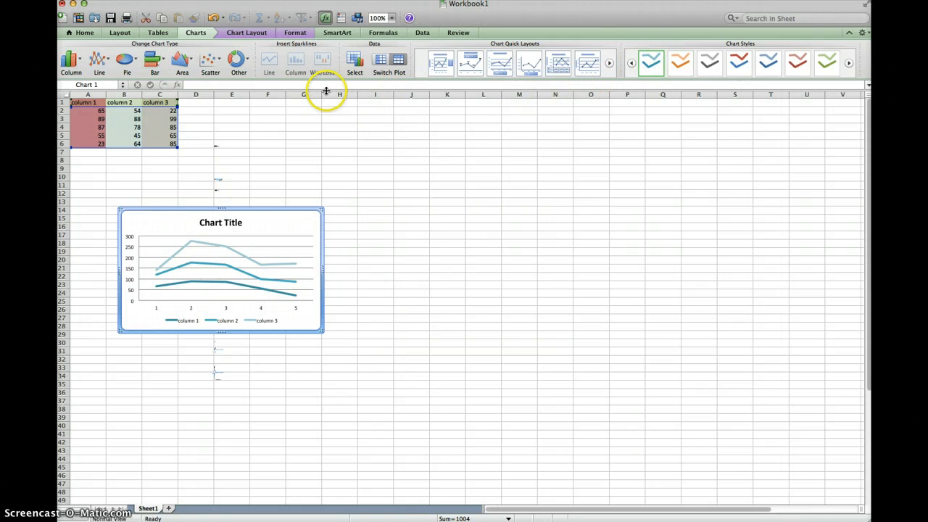
left_click(127, 60)
left_click(137, 116)
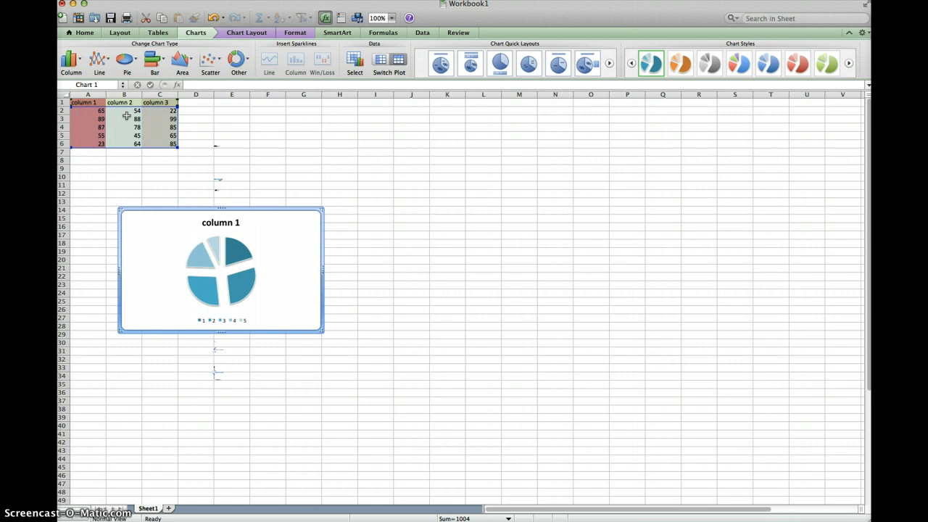
left_click(147, 185)
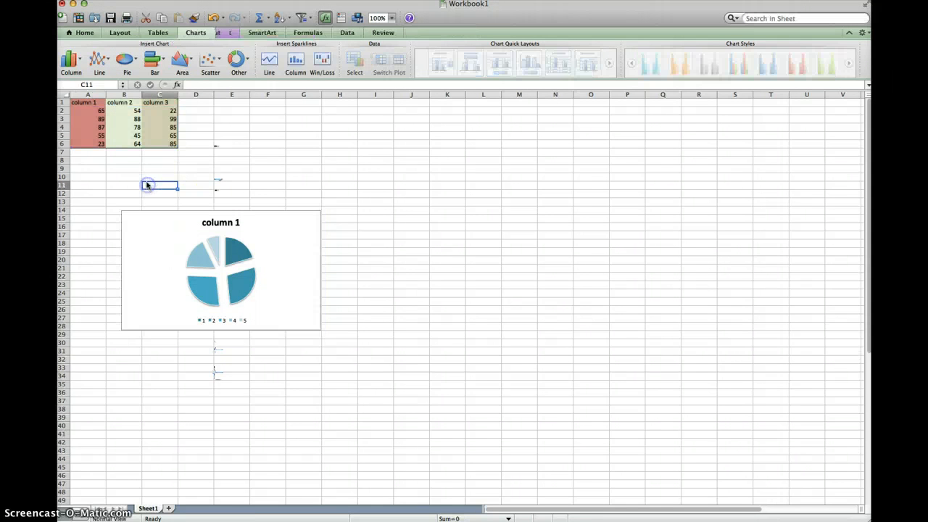